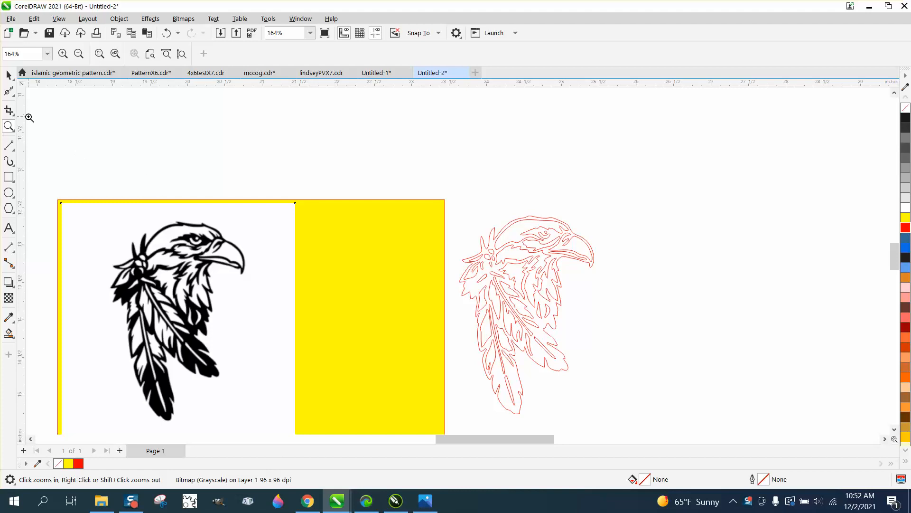
Place a copy of the eagle bitmap in the empty area beyond the red outline drawing
click(9, 75)
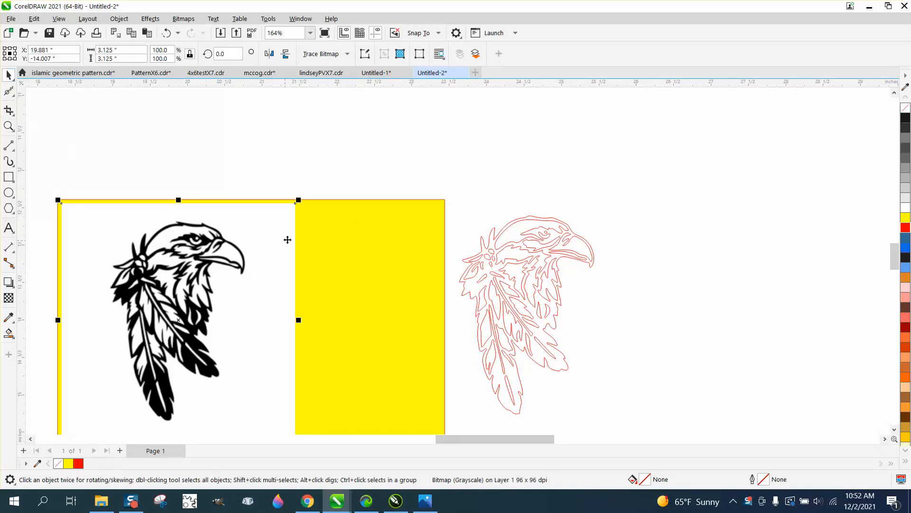
drag(218, 292, 793, 234)
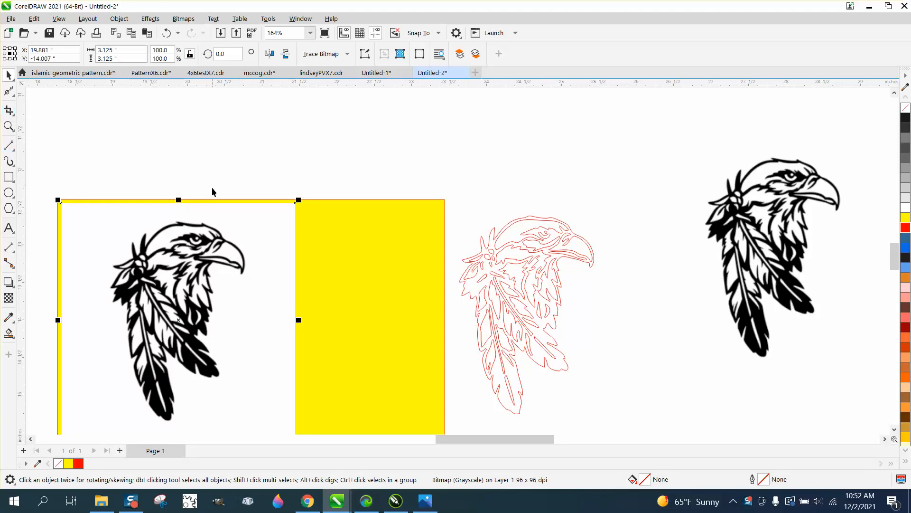
Crop the original eagle bitmap closely around the artwork, to about 1.97 by 2.78 inches
scroll(212, 191, down, 1)
click(8, 126)
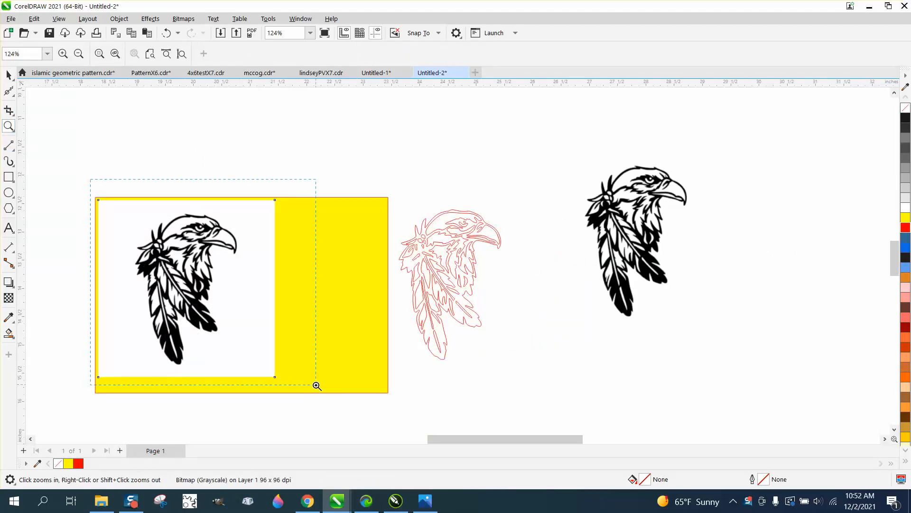
drag(317, 386, 317, 386)
click(9, 75)
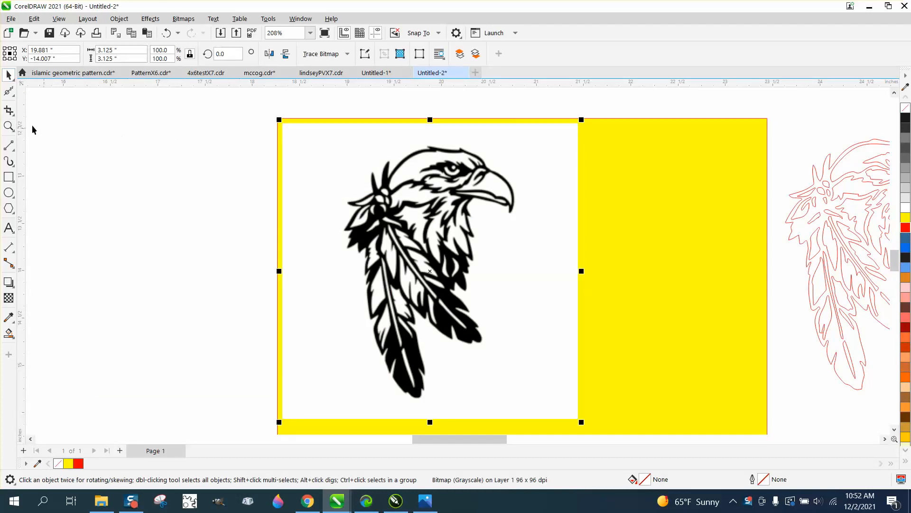
click(15, 117)
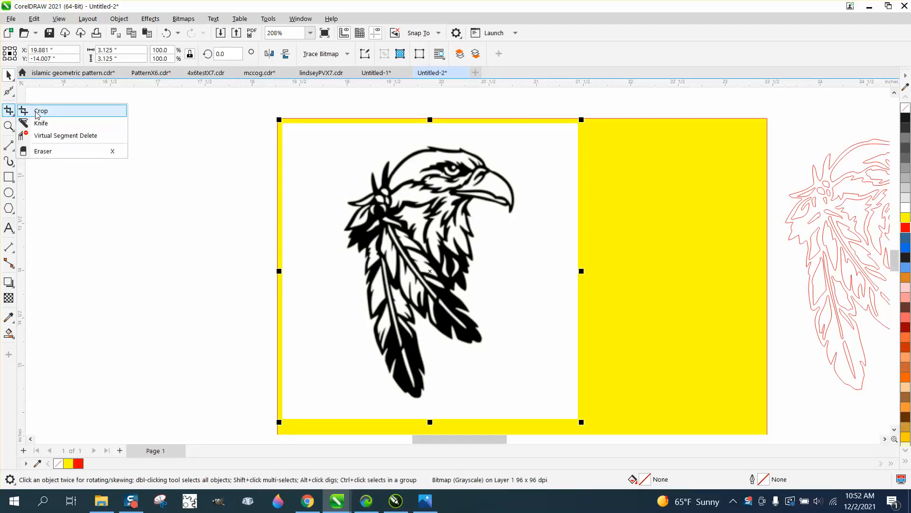
click(36, 111)
drag(311, 143, 527, 406)
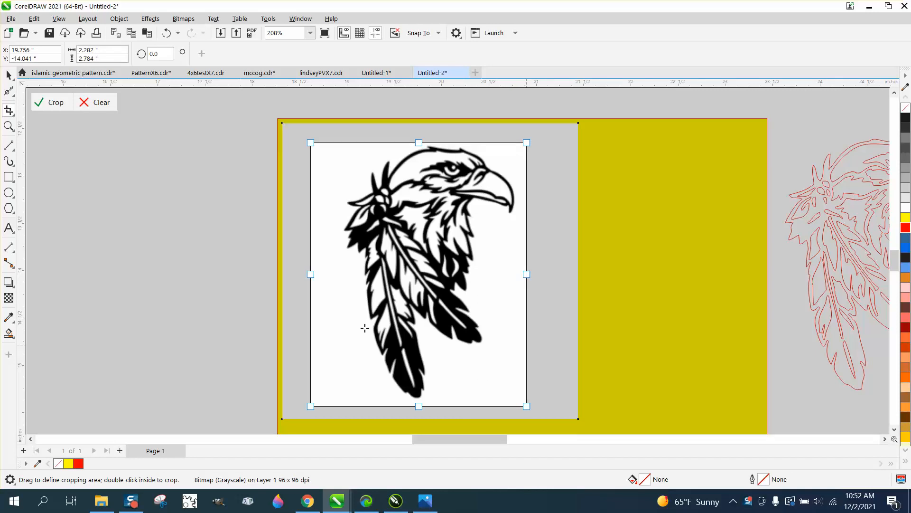
drag(312, 275, 340, 275)
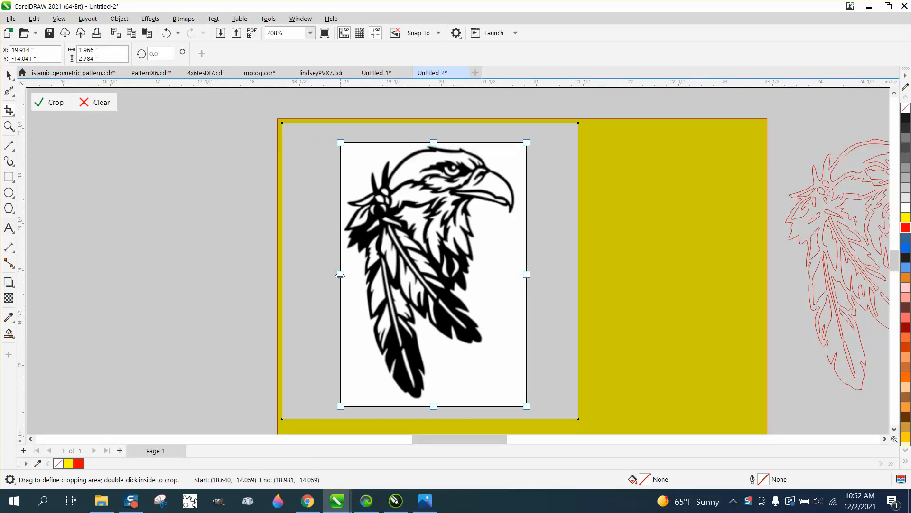
click(56, 103)
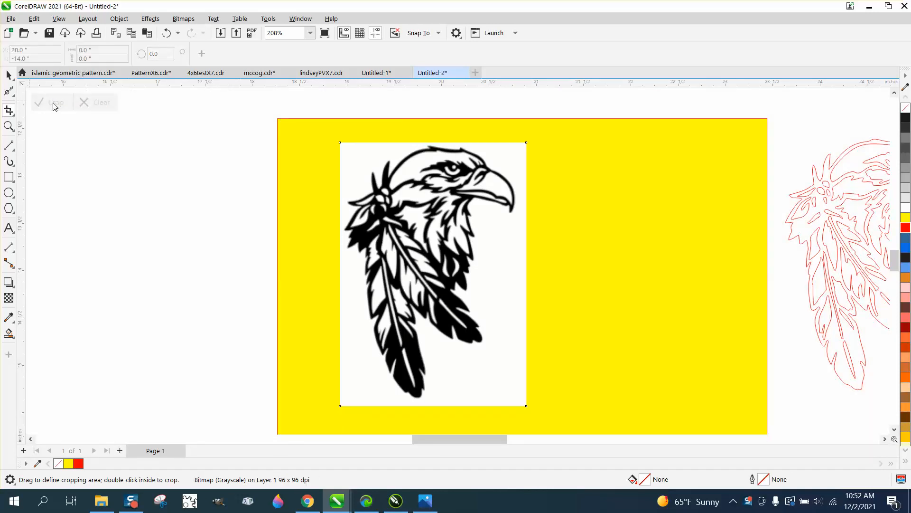
Trace the cropped eagle bitmap with Outline Trace set to Clipart, accepting the preset PowerTRACE settings
click(5, 76)
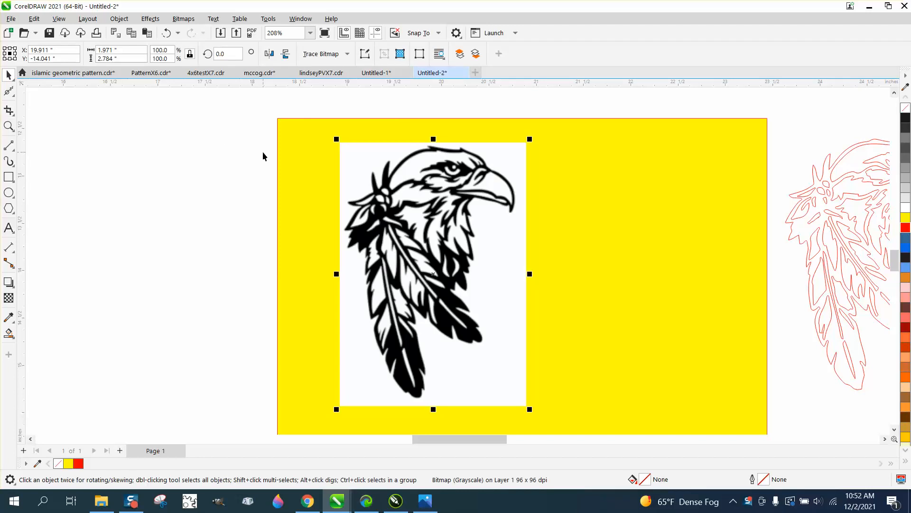
click(349, 55)
mouse_move(348, 94)
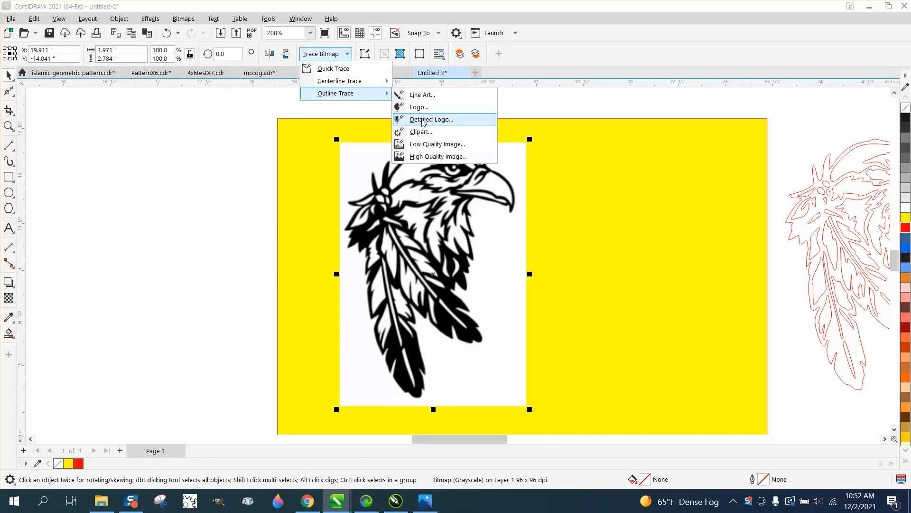
click(421, 132)
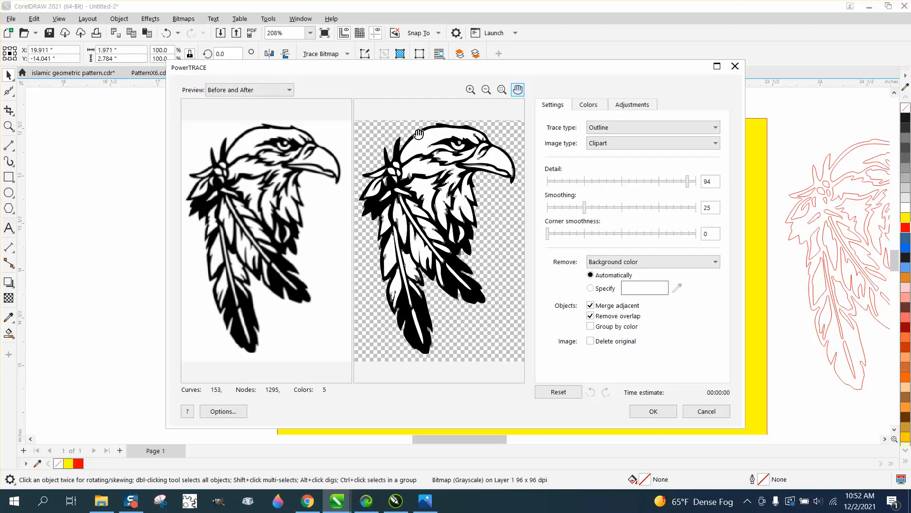
click(654, 411)
Move the traced eagle to the right part of the yellow rectangle and the cropped bitmap outside the rectangle's left edge
drag(421, 268, 626, 269)
drag(445, 245, 185, 243)
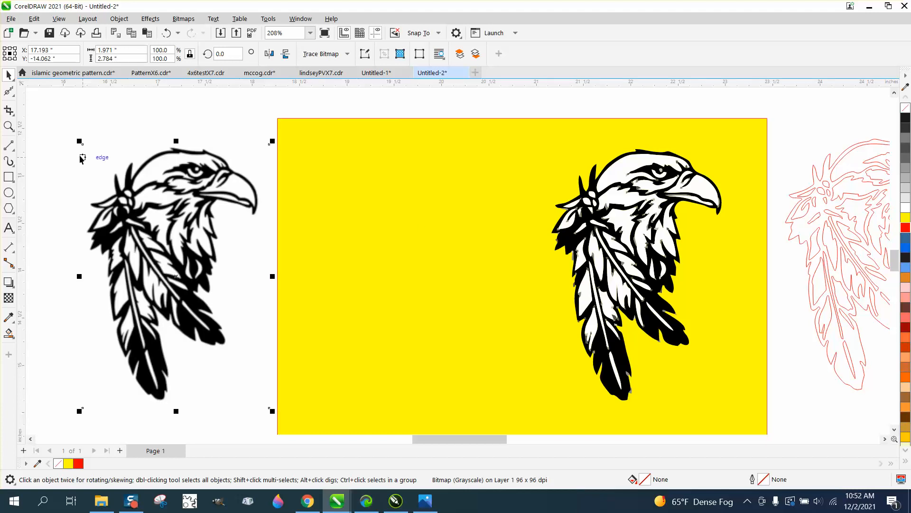
Inspect the gray fragments around the beak and feathers of the traced eagle, and ungroup the trace
click(8, 125)
drag(722, 254, 723, 254)
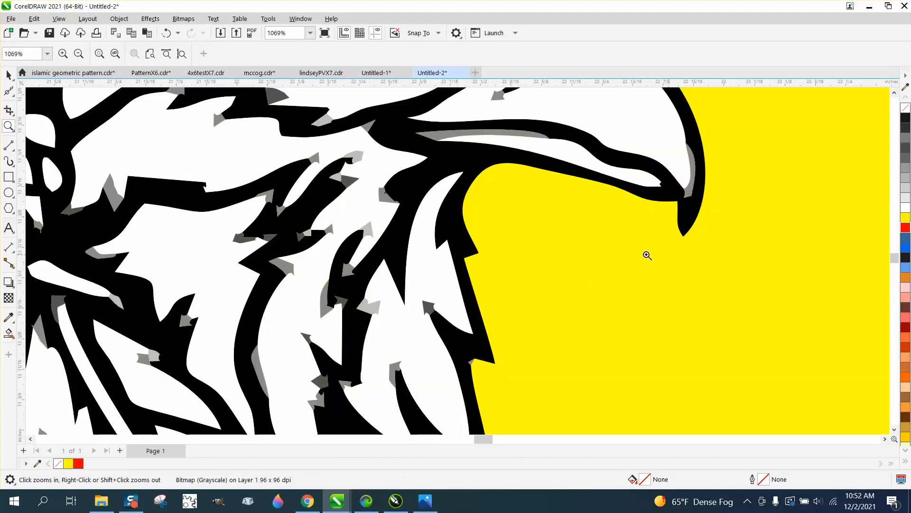
scroll(485, 235, down, 5)
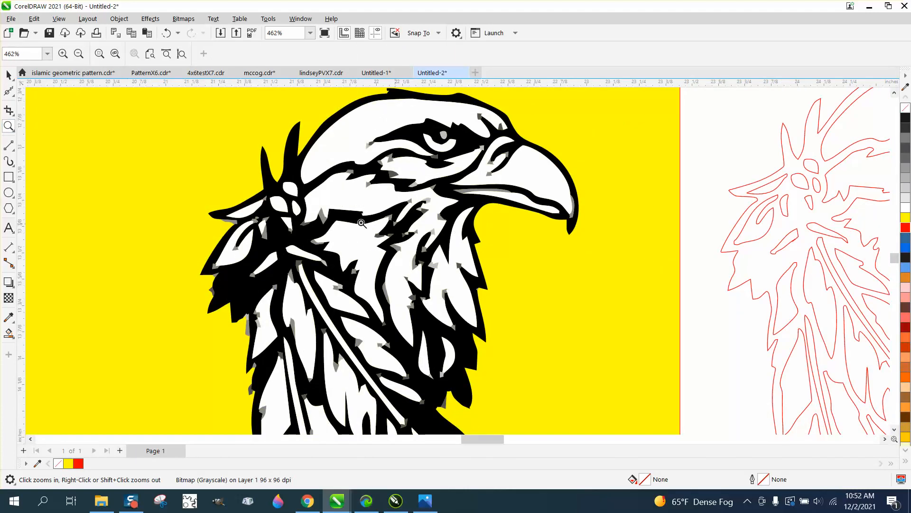
click(10, 75)
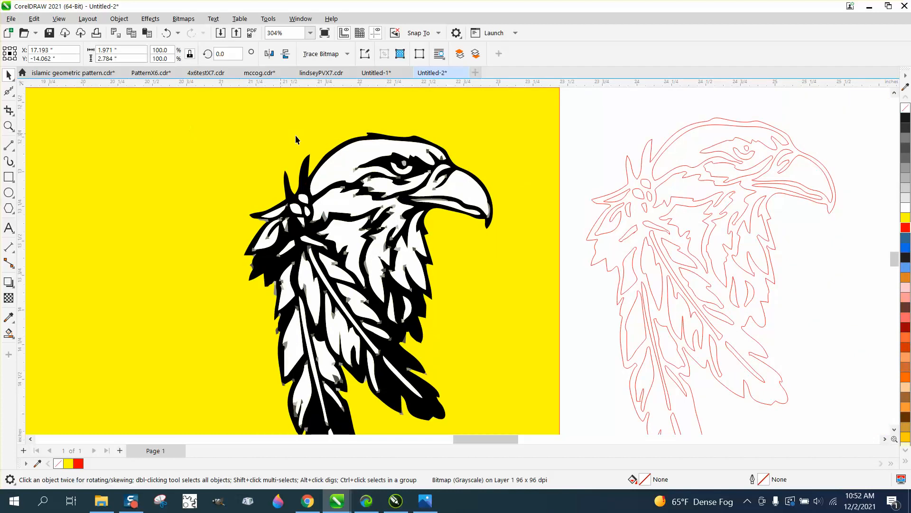
click(416, 143)
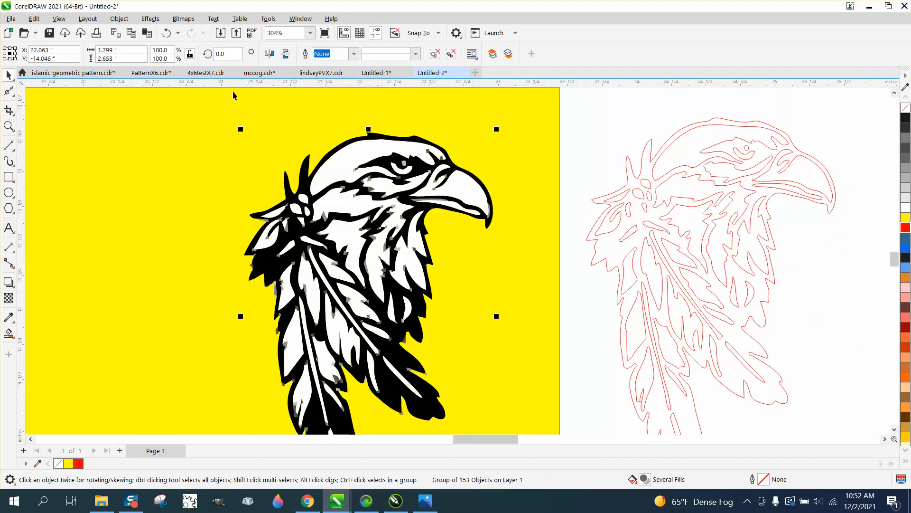
click(112, 21)
mouse_move(141, 209)
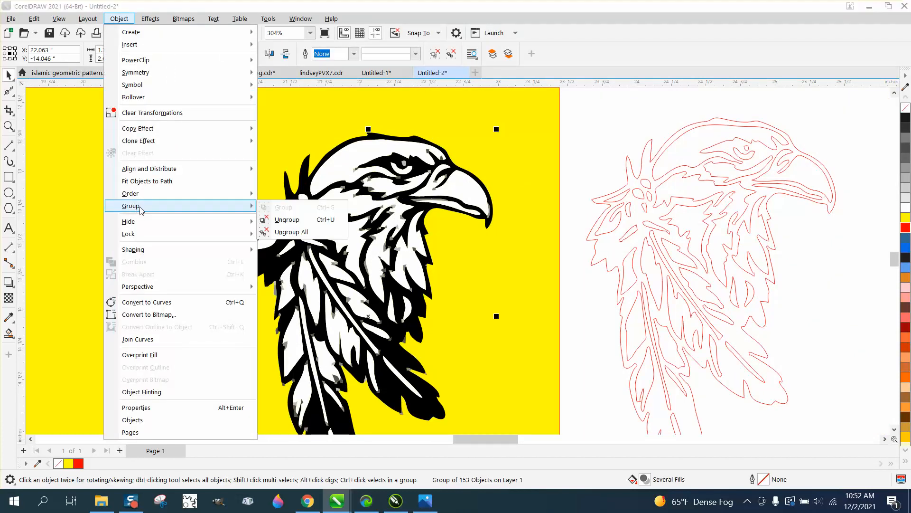
click(310, 220)
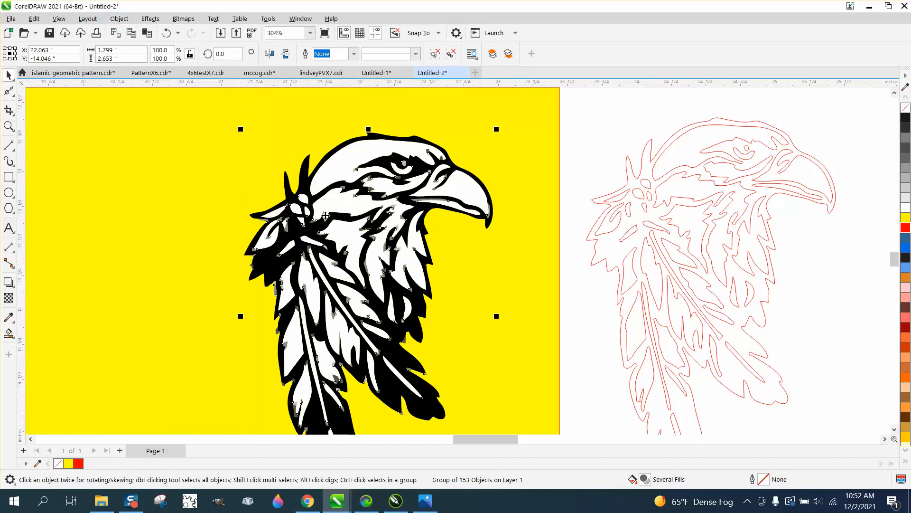
Move the black eagle curve 2 inches left and delete the leftover white and gray trace pieces
click(563, 157)
click(486, 187)
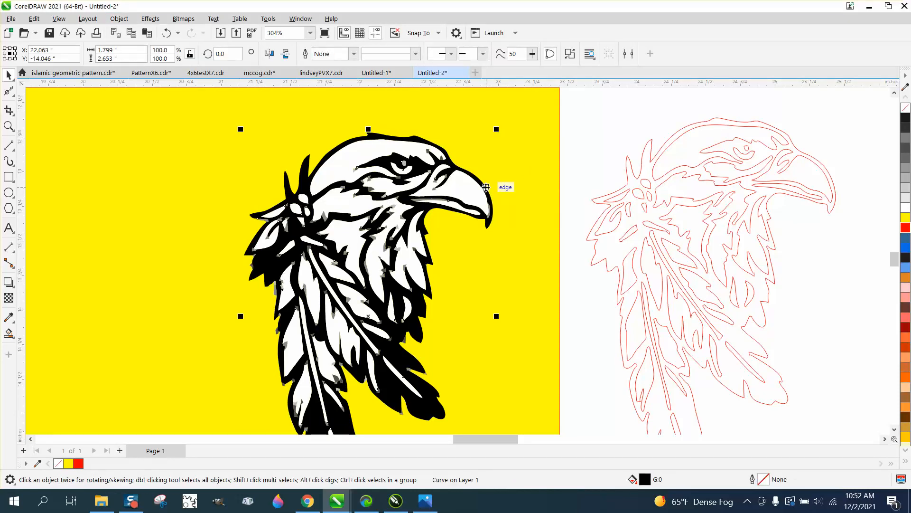
key(Left)
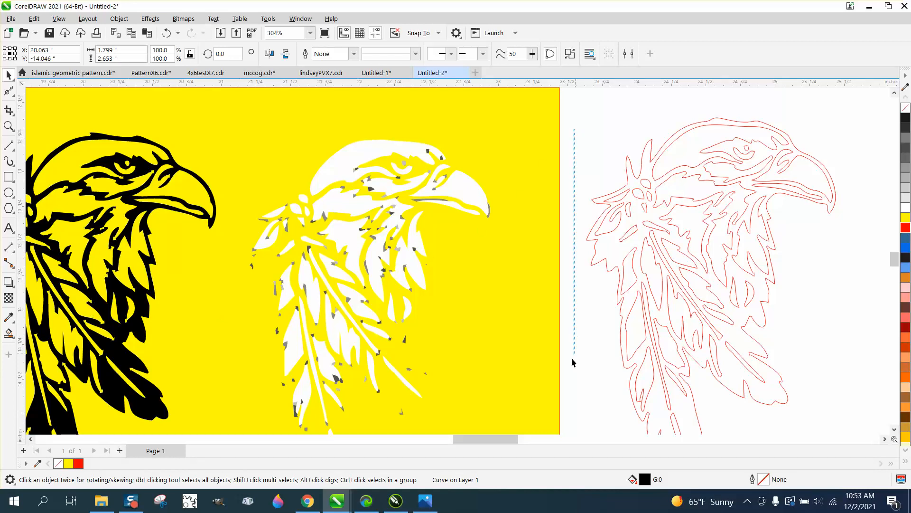
drag(386, 422, 231, 421)
key(Delete)
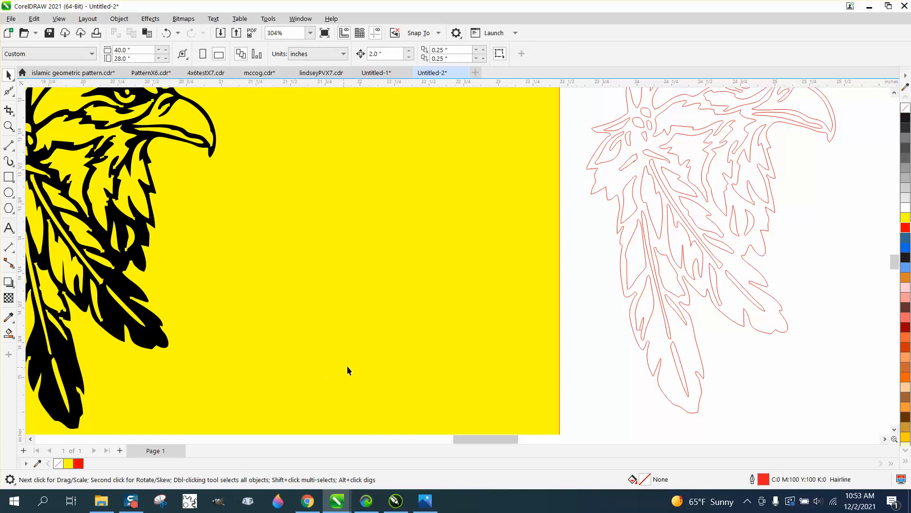
Delete the stray nodes that form bumps along the upper outline of the black eagle's head with the Shape tool
scroll(356, 363, down, 2)
scroll(363, 354, down, 1)
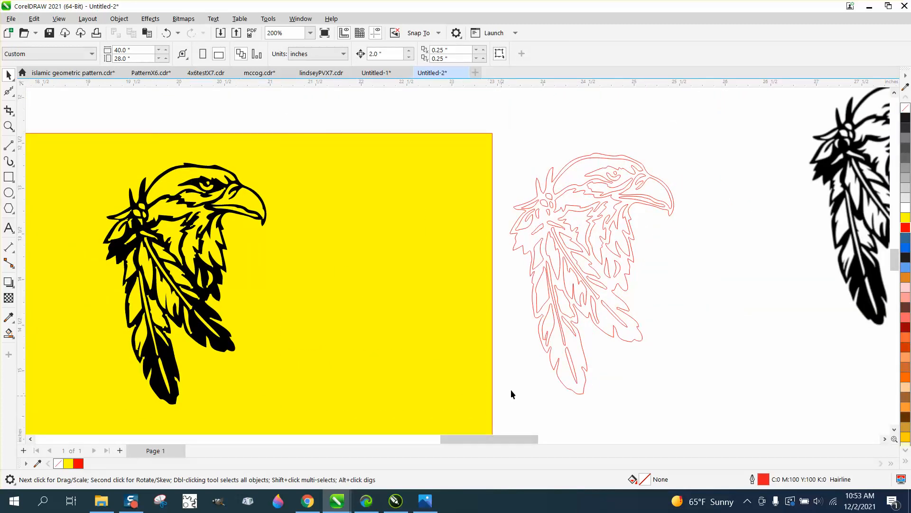
scroll(476, 342, down, 1)
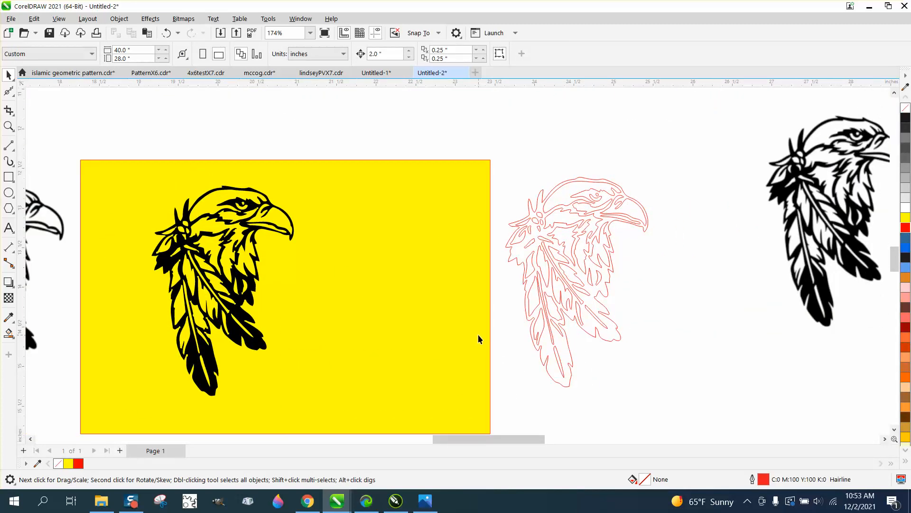
click(291, 222)
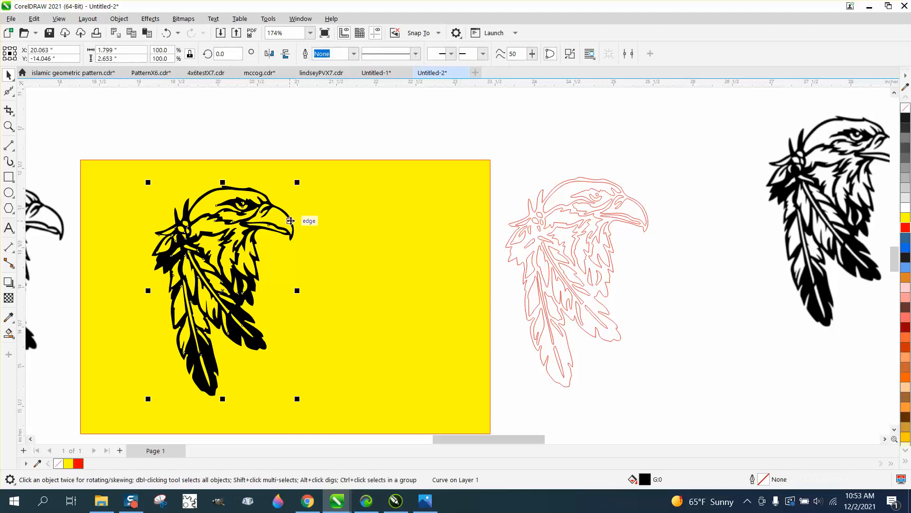
click(10, 125)
drag(311, 229, 310, 230)
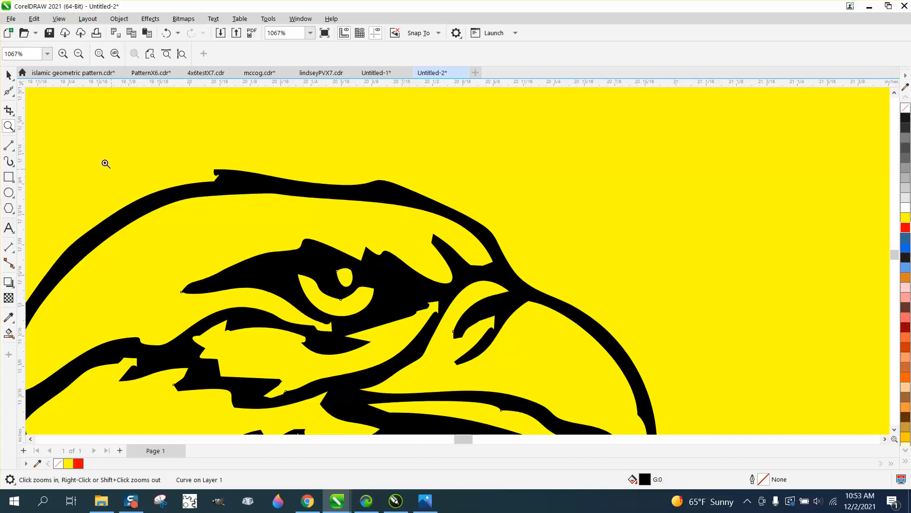
click(15, 97)
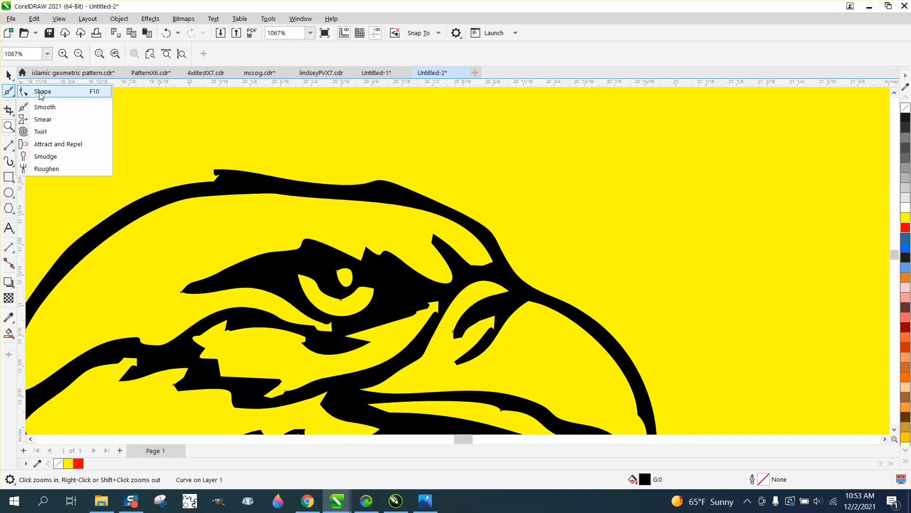
click(22, 92)
drag(225, 174, 225, 174)
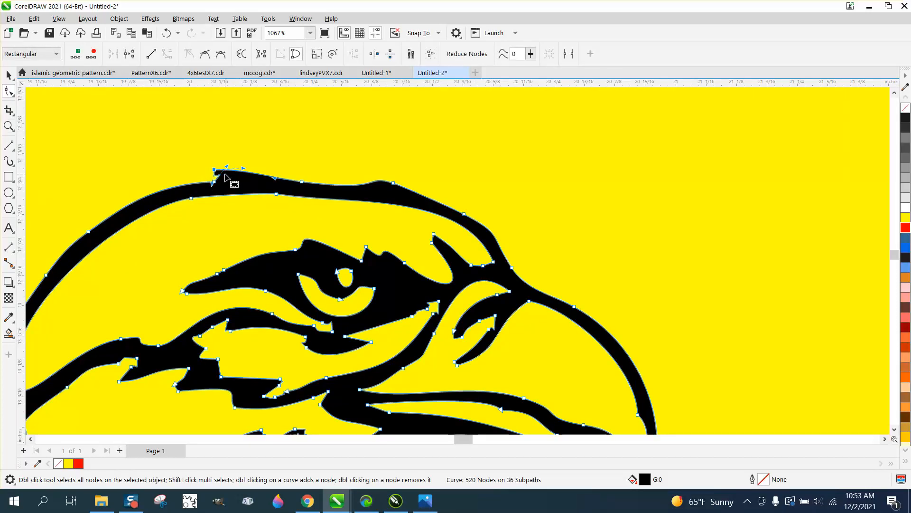
key(Delete)
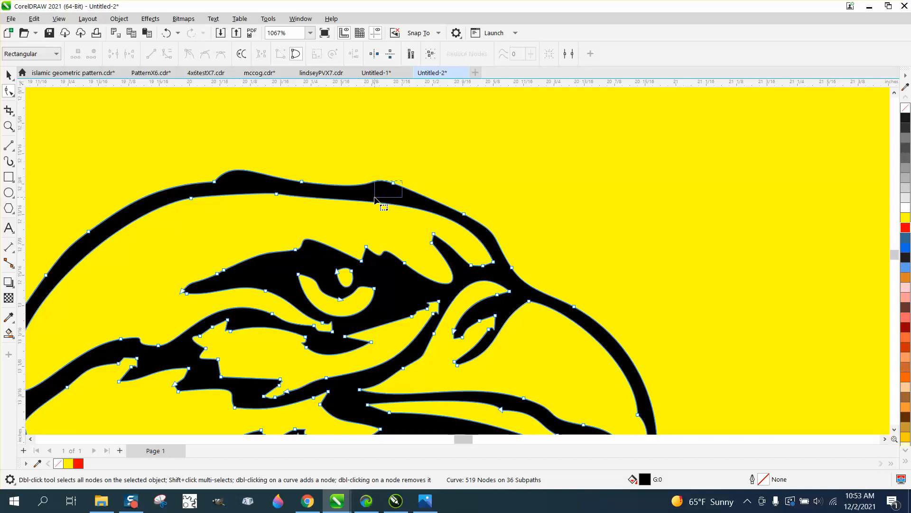
drag(375, 198, 375, 203)
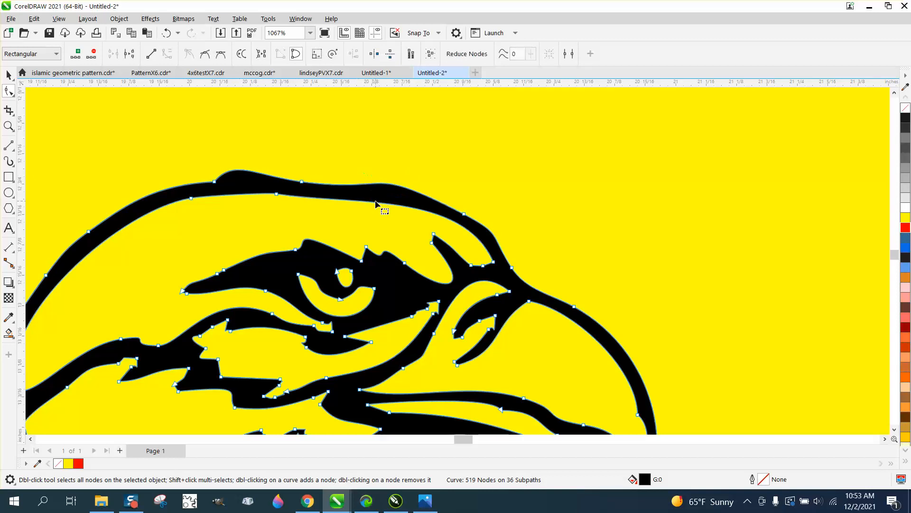
double_click(302, 183)
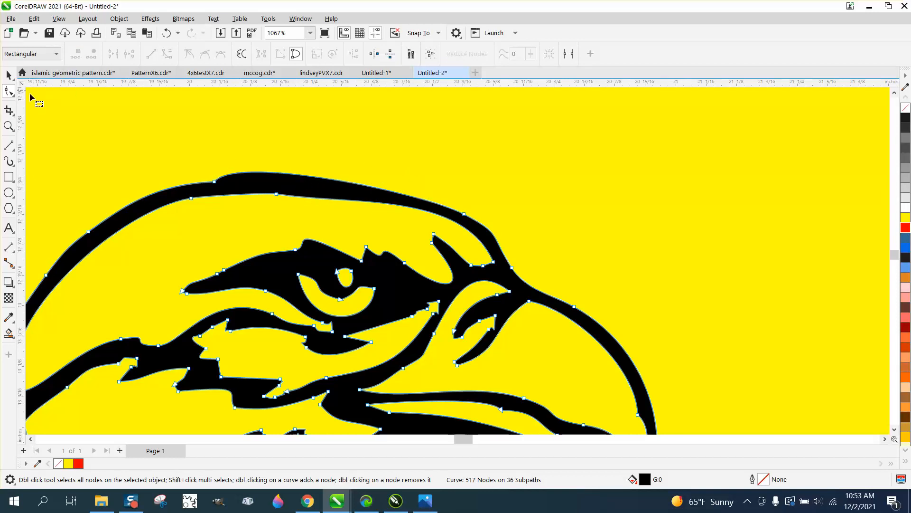
Smooth the jagged edges around the eagle's eye and upper beak with the Smooth tool, using a 0.25-inch nib and rate 20
click(14, 97)
click(44, 105)
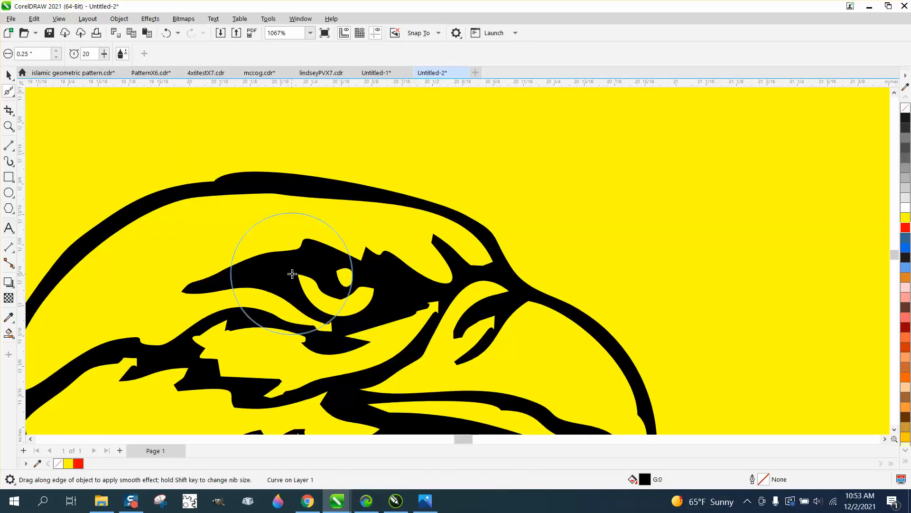
click(8, 126)
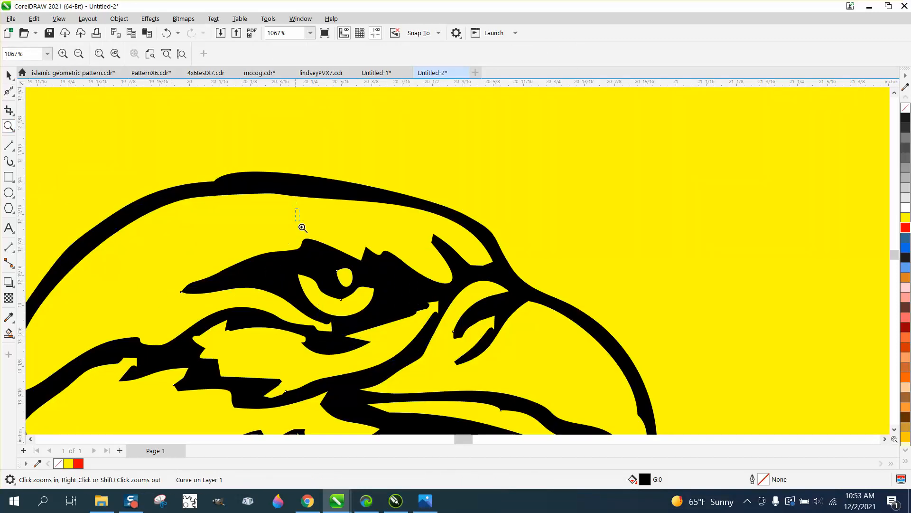
drag(610, 410, 611, 411)
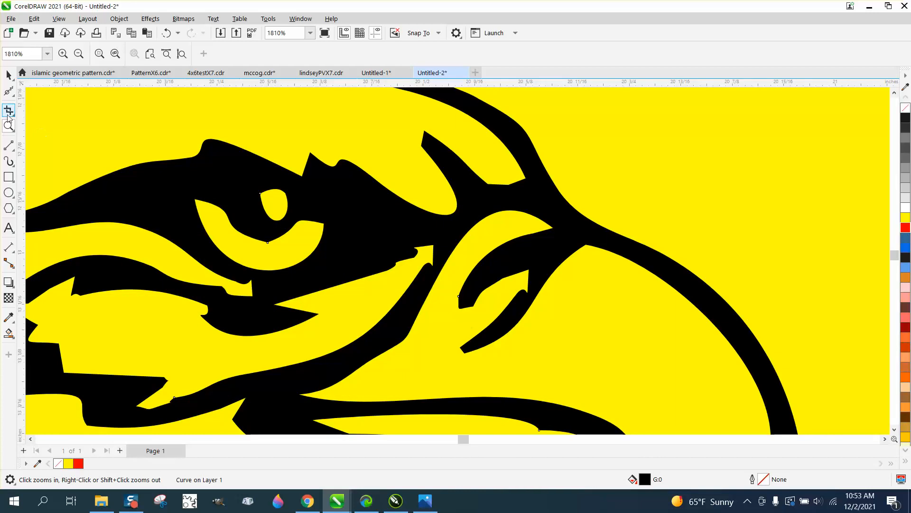
click(13, 98)
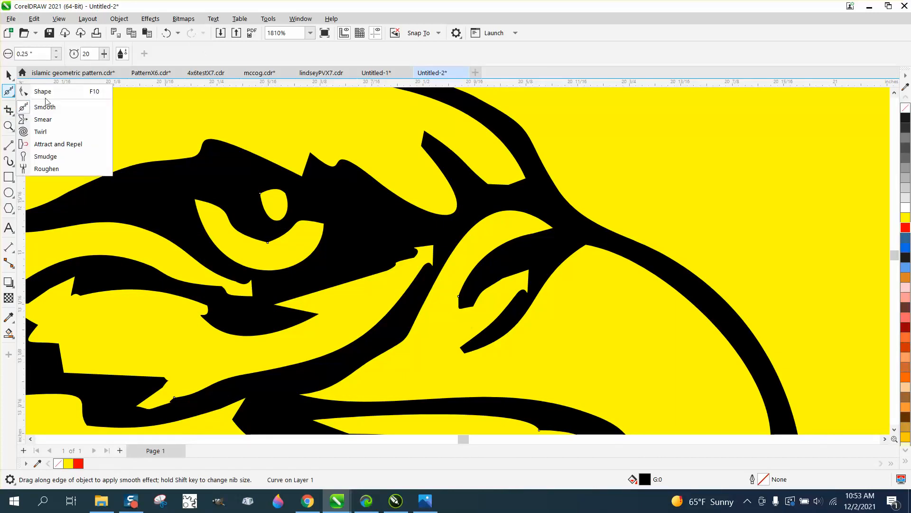
click(45, 105)
mouse_move(356, 242)
mouse_down()
mouse_move(397, 255)
mouse_move(440, 244)
mouse_move(429, 256)
mouse_move(522, 270)
mouse_move(526, 234)
mouse_move(376, 204)
mouse_move(315, 170)
mouse_move(274, 238)
mouse_move(240, 248)
mouse_move(218, 232)
mouse_move(237, 286)
mouse_move(252, 297)
mouse_move(193, 313)
mouse_move(71, 294)
mouse_move(71, 280)
mouse_move(90, 285)
mouse_move(167, 362)
mouse_move(150, 374)
mouse_move(333, 363)
mouse_move(440, 403)
mouse_move(557, 404)
mouse_move(605, 394)
mouse_move(555, 304)
mouse_move(511, 258)
mouse_up()
scroll(90, 284, down, 2)
scroll(514, 253, down, 3)
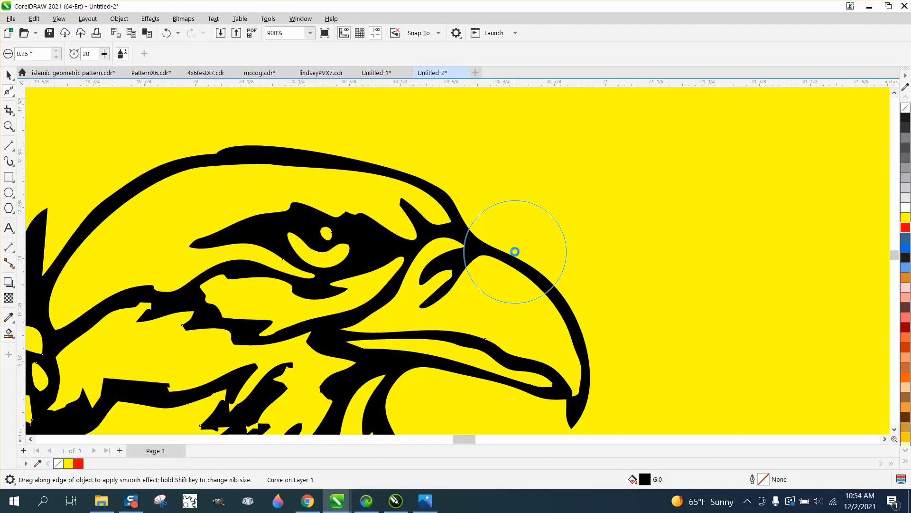
Smooth the jagged edges along the eagle's cheek and the pointed neck feathers below it with the Smooth tool
mouse_move(110, 183)
mouse_down()
mouse_move(86, 236)
mouse_move(85, 272)
mouse_move(150, 312)
mouse_move(162, 311)
mouse_move(152, 303)
mouse_move(180, 315)
mouse_move(130, 302)
mouse_move(193, 315)
mouse_up()
scroll(206, 307, down, 1)
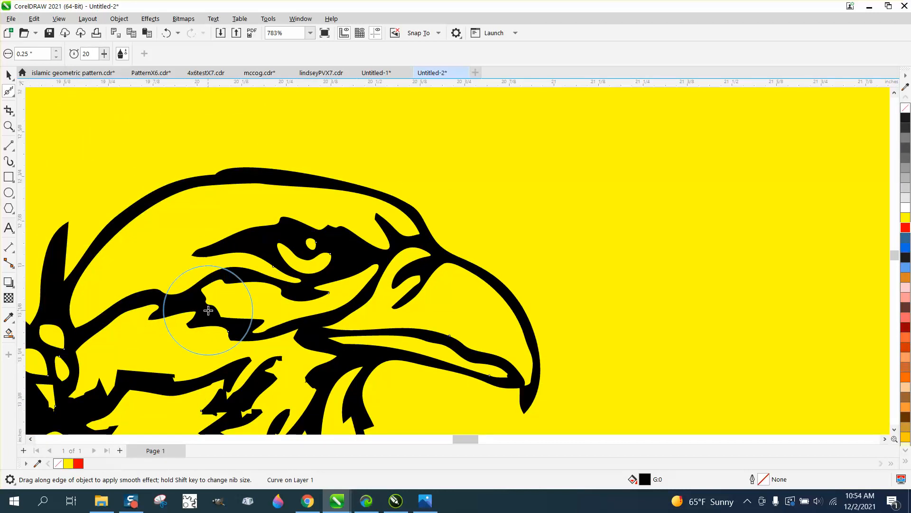
click(8, 126)
drag(348, 418, 349, 418)
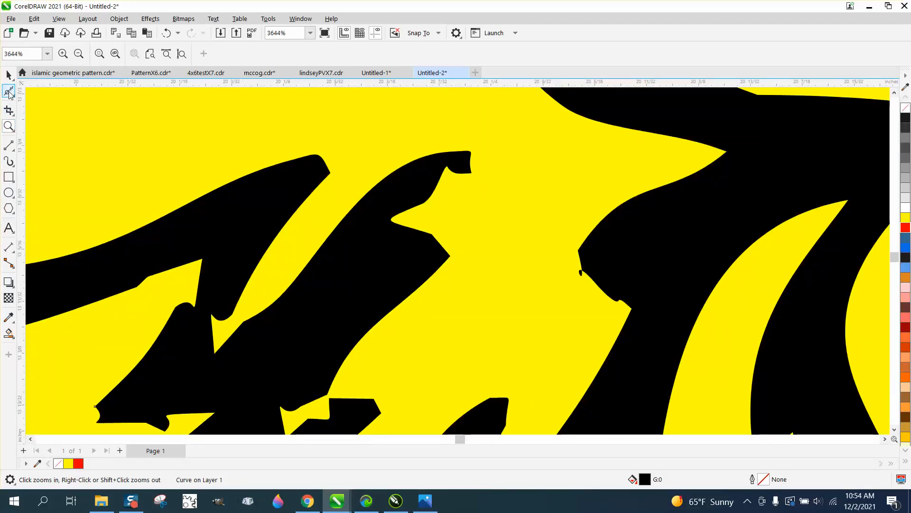
click(9, 92)
mouse_move(240, 262)
mouse_down()
mouse_move(217, 281)
mouse_move(413, 222)
mouse_move(407, 242)
mouse_move(165, 115)
mouse_up()
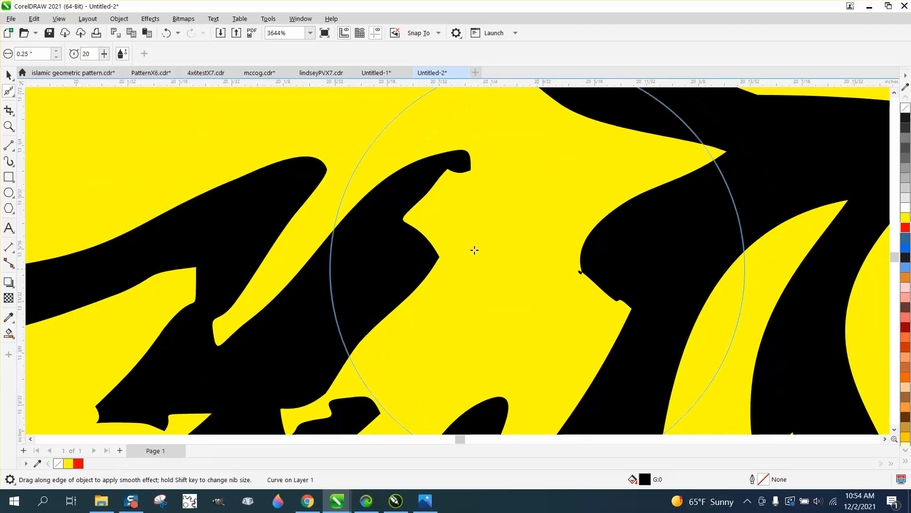
Smooth away the tiny stray loop and notch on the throat feather below the beak and the rough feather edges beside it
click(9, 126)
click(584, 279)
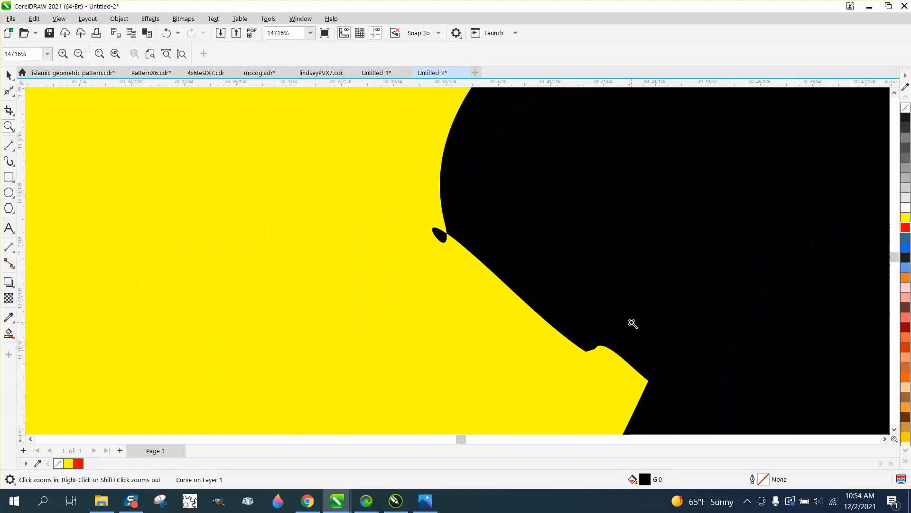
click(13, 95)
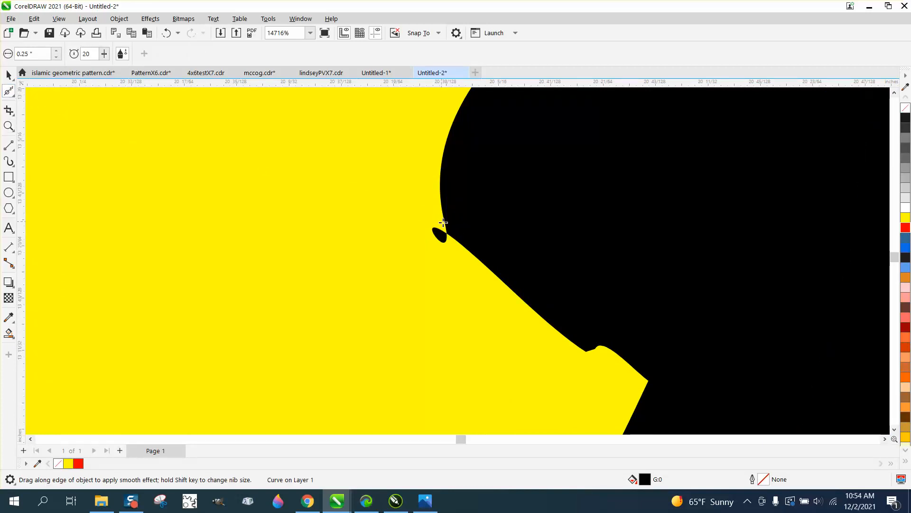
mouse_move(443, 222)
mouse_down()
mouse_move(470, 237)
mouse_move(451, 247)
mouse_move(437, 231)
mouse_move(386, 218)
mouse_up()
scroll(384, 216, down, 2)
scroll(384, 216, down, 4)
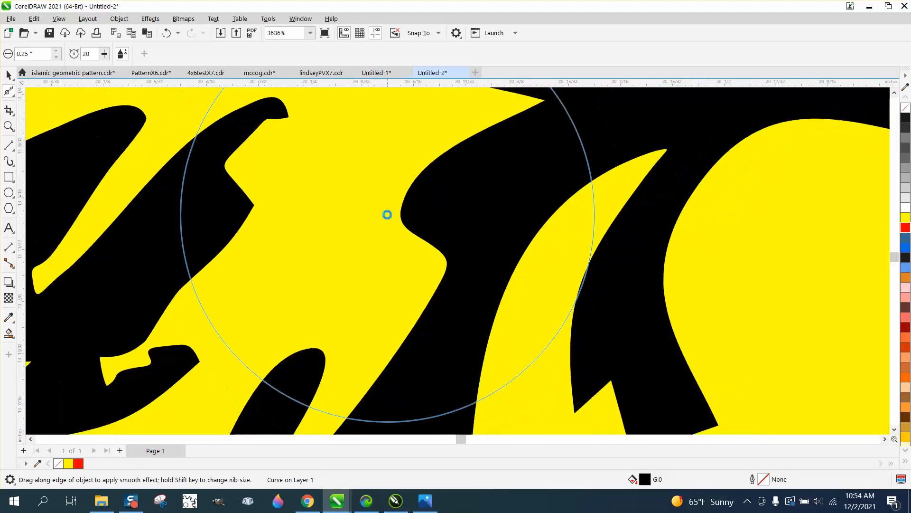
mouse_move(324, 316)
mouse_down()
mouse_move(309, 358)
mouse_move(326, 374)
mouse_move(271, 313)
mouse_move(279, 298)
mouse_move(256, 303)
mouse_move(223, 285)
mouse_move(179, 286)
mouse_move(177, 278)
mouse_move(256, 242)
mouse_move(285, 207)
mouse_move(169, 205)
mouse_move(95, 224)
mouse_up()
scroll(142, 214, down, 4)
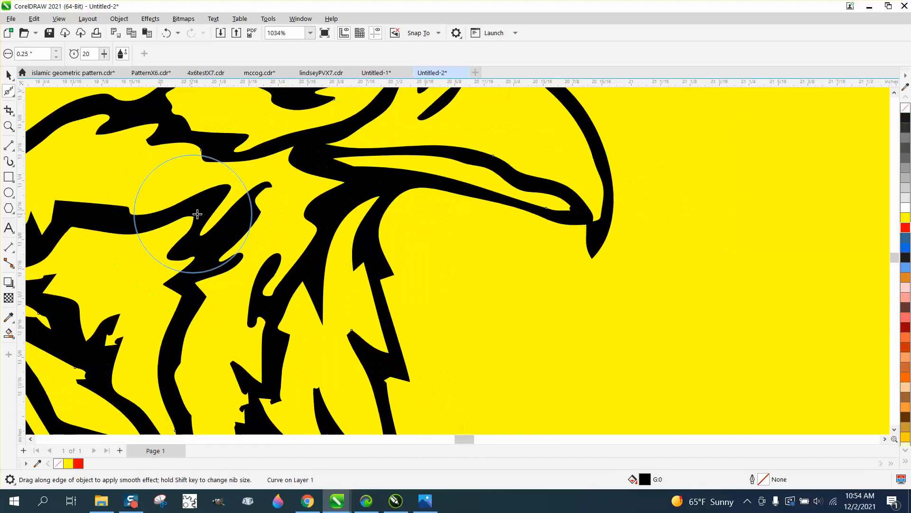
Smooth the rough edges of the throat and front neck feathers down to their lower tips
mouse_move(140, 323)
mouse_down()
mouse_move(142, 307)
mouse_move(140, 315)
mouse_up()
mouse_move(252, 359)
mouse_down()
mouse_move(253, 373)
mouse_move(260, 322)
mouse_up()
mouse_move(324, 346)
mouse_down()
mouse_move(342, 346)
mouse_move(336, 383)
mouse_up()
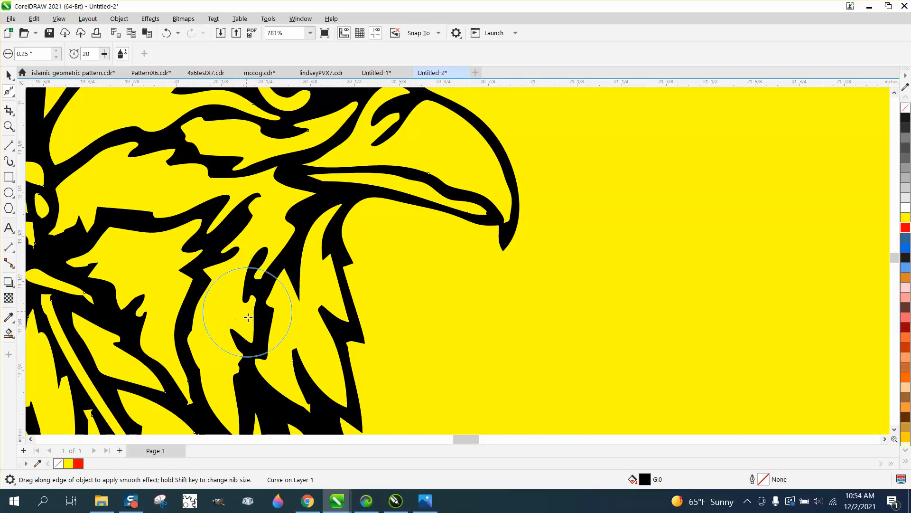
mouse_move(249, 316)
mouse_down()
mouse_move(247, 367)
mouse_move(297, 404)
mouse_up()
scroll(279, 308, down, 1)
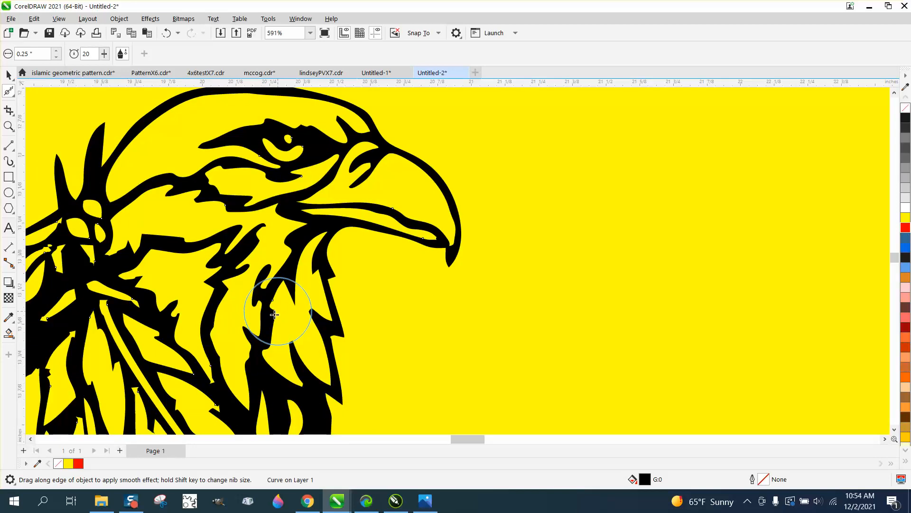
Smooth the feather edges at the back of the neck and along the top of the hanging feathers
mouse_move(218, 389)
mouse_down()
mouse_move(141, 298)
mouse_move(106, 291)
mouse_move(96, 220)
mouse_move(101, 235)
mouse_up()
mouse_move(109, 289)
mouse_down()
mouse_move(145, 393)
mouse_move(137, 381)
mouse_up()
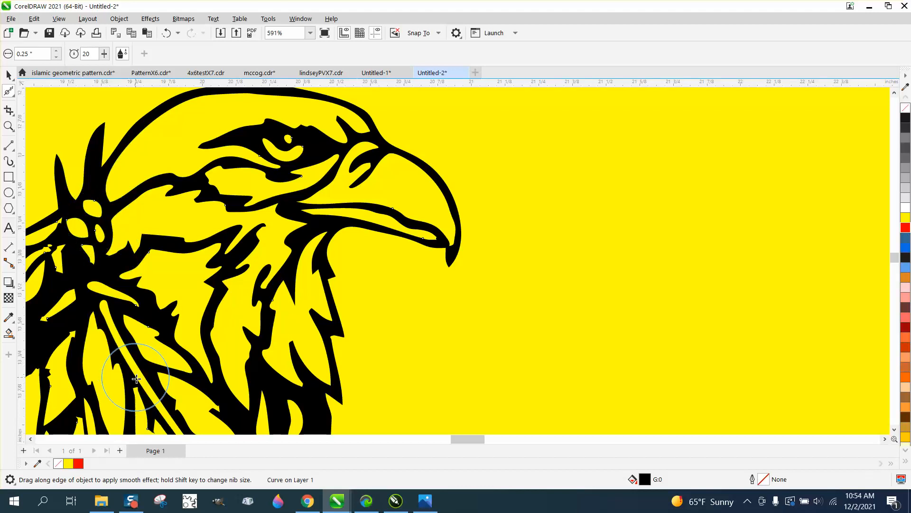
drag(210, 402, 218, 383)
scroll(236, 327, down, 3)
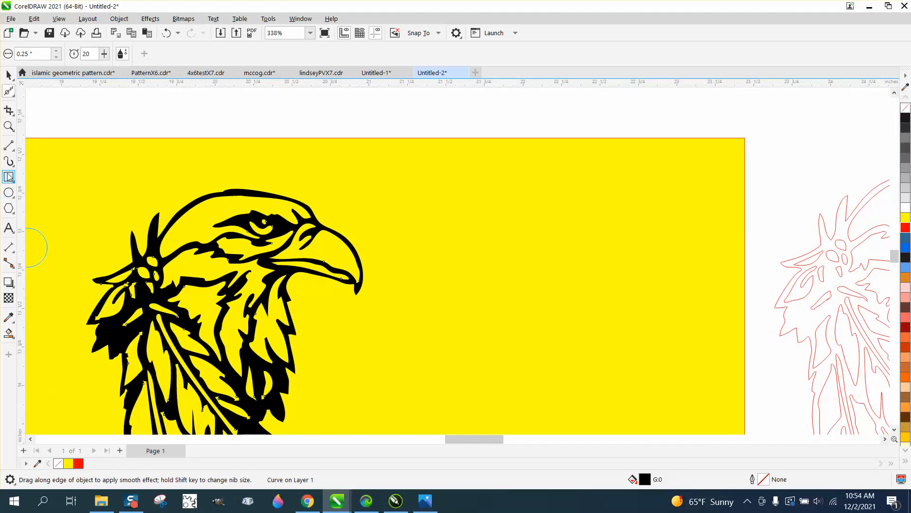
Smooth the small cutouts and outer edges of the short feather cluster just below the beads behind the head
click(9, 125)
drag(72, 277, 268, 362)
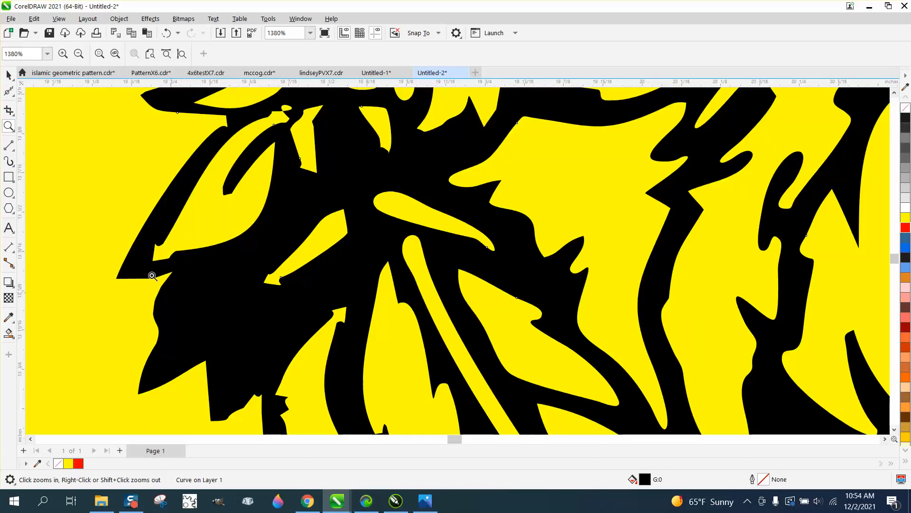
click(13, 95)
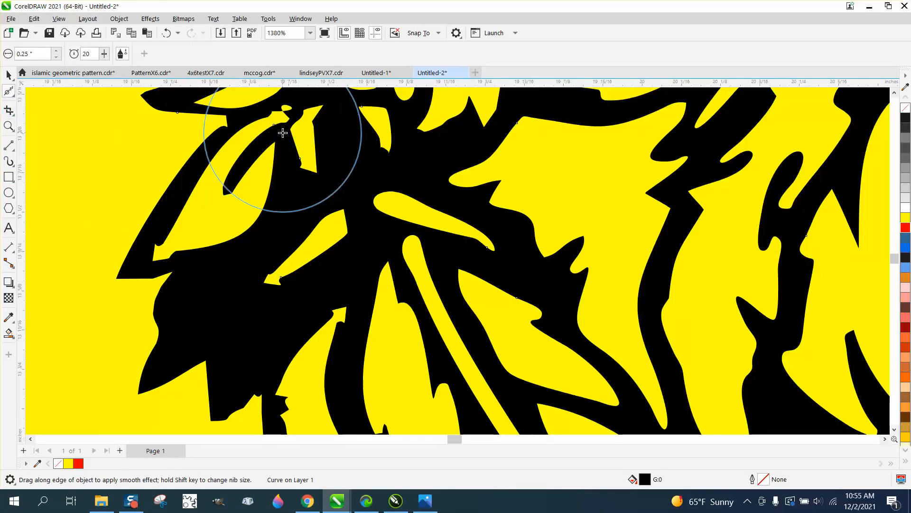
drag(284, 119, 288, 114)
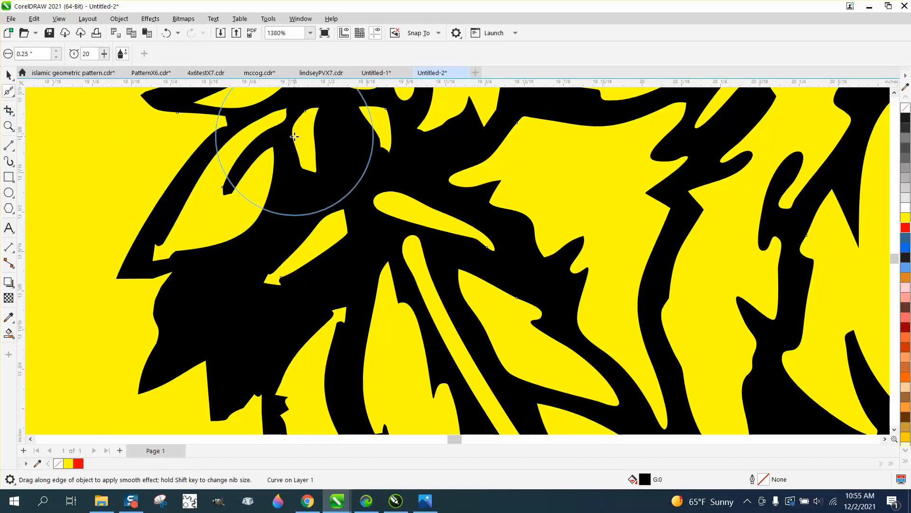
mouse_move(190, 255)
mouse_down()
mouse_move(248, 244)
mouse_move(170, 252)
mouse_move(261, 276)
mouse_move(301, 299)
mouse_move(280, 281)
mouse_move(343, 296)
mouse_move(343, 325)
mouse_move(340, 311)
mouse_move(381, 305)
mouse_move(408, 323)
mouse_move(388, 277)
mouse_move(296, 391)
mouse_move(293, 413)
mouse_move(263, 408)
mouse_up()
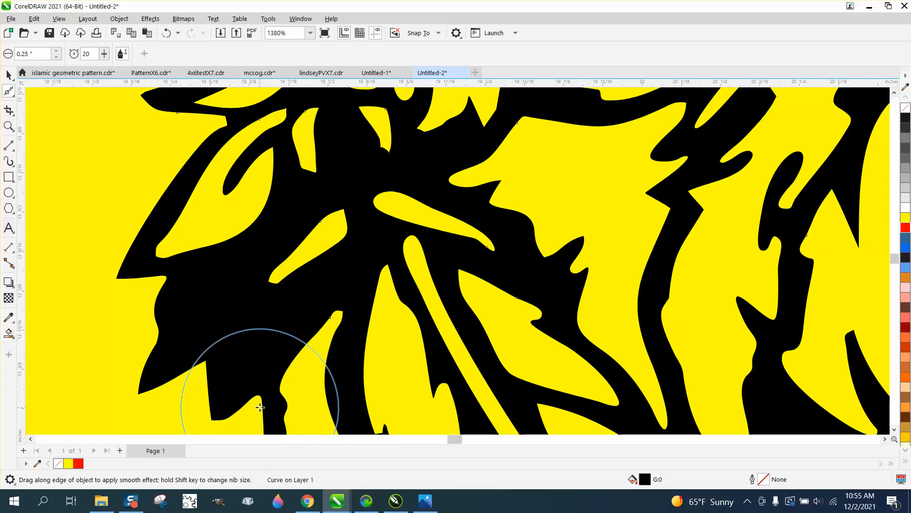
Delete the sharp tip node of the upper cutout in the long hanging feather and reshape its edge with the Shape tool
click(14, 96)
click(37, 90)
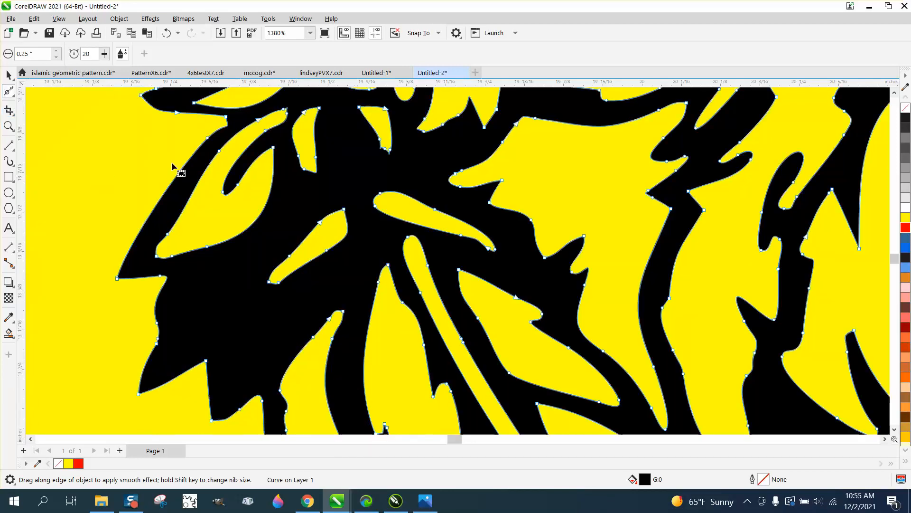
click(388, 264)
key(Delete)
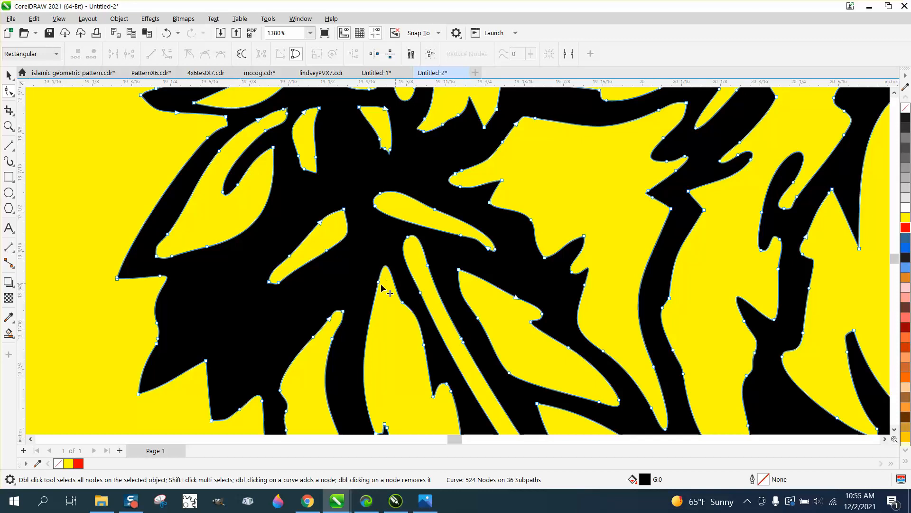
drag(379, 283, 367, 292)
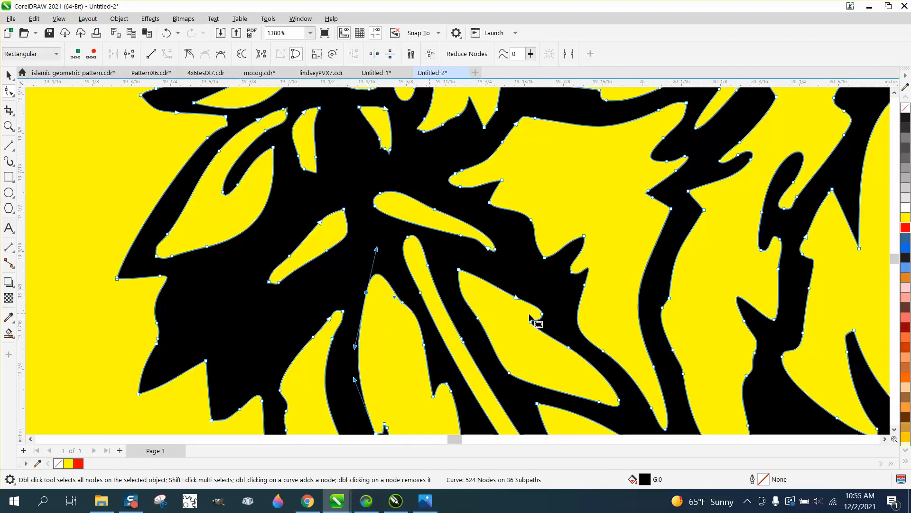
scroll(530, 317, down, 6)
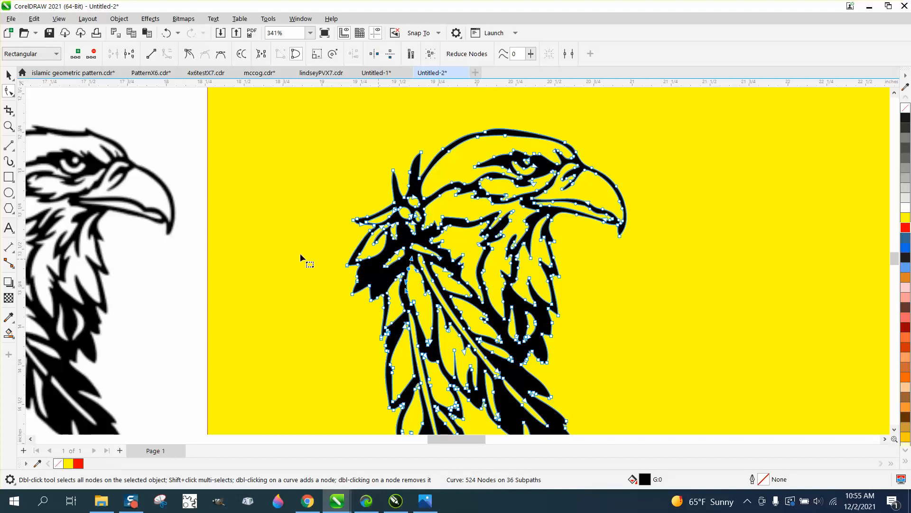
Smooth the jagged edges across the middle section of both long hanging feathers with the Smooth tool
click(9, 75)
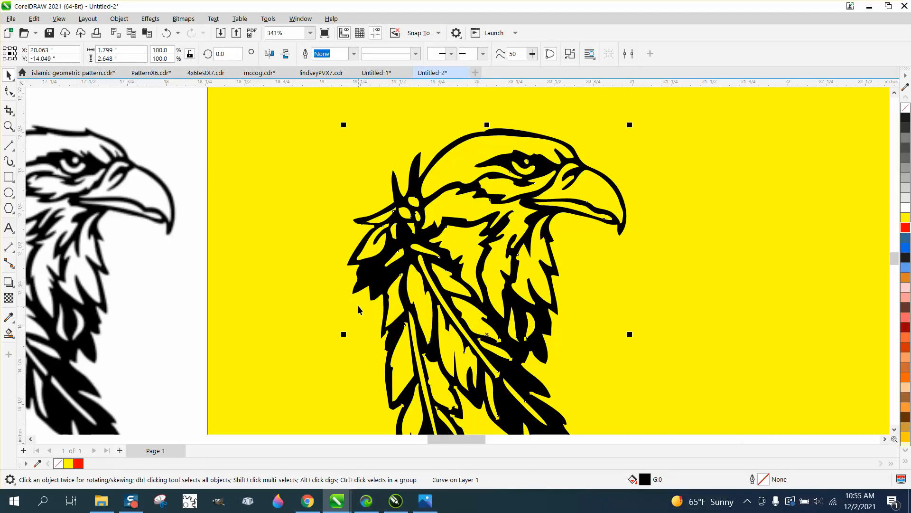
click(8, 126)
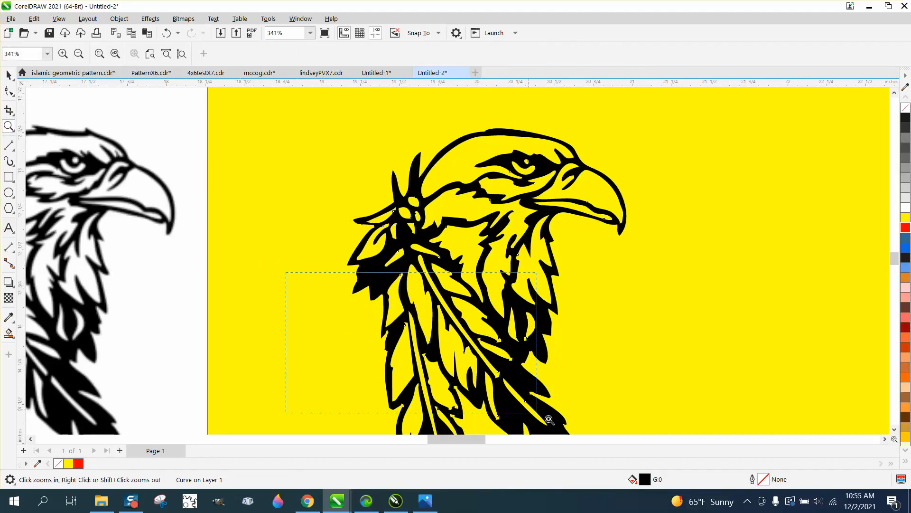
drag(549, 419, 545, 418)
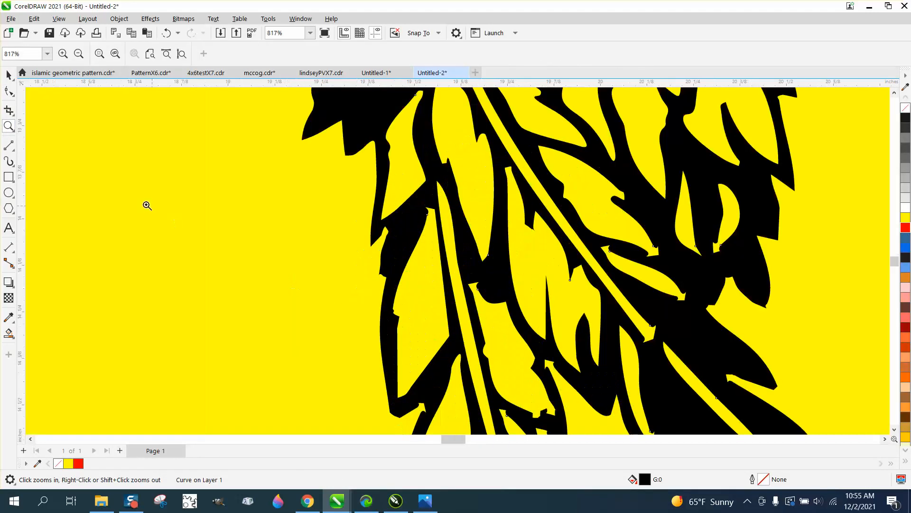
click(10, 95)
click(12, 97)
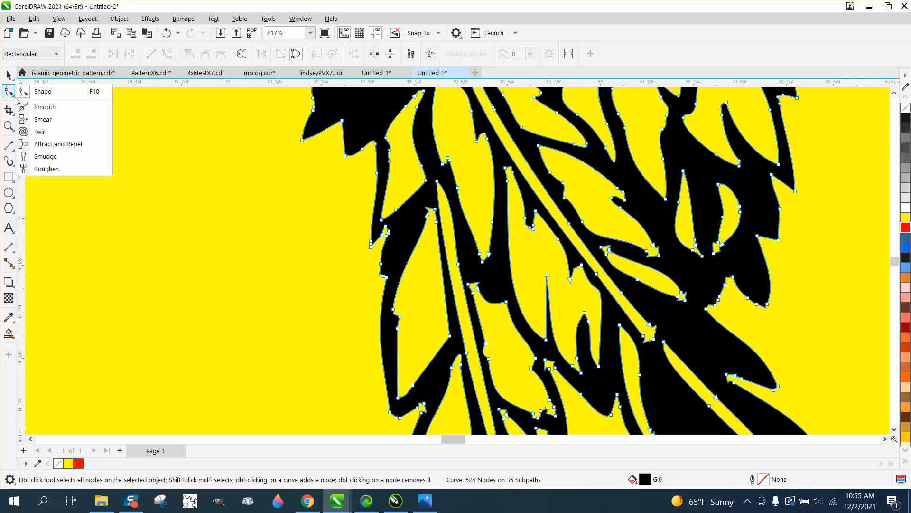
click(47, 107)
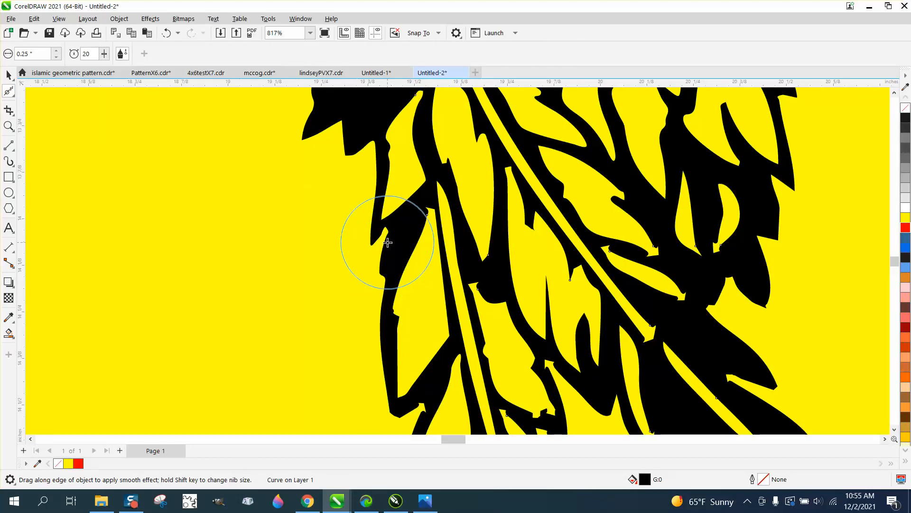
mouse_move(387, 243)
mouse_down()
mouse_move(389, 382)
mouse_move(407, 391)
mouse_move(421, 392)
mouse_move(444, 345)
mouse_move(439, 220)
mouse_move(450, 221)
mouse_move(480, 387)
mouse_move(517, 413)
mouse_move(546, 418)
mouse_move(543, 364)
mouse_move(627, 409)
mouse_move(622, 379)
mouse_move(654, 360)
mouse_move(648, 339)
mouse_move(688, 311)
mouse_move(613, 263)
mouse_move(606, 245)
mouse_move(667, 256)
mouse_move(727, 242)
mouse_move(701, 306)
mouse_move(718, 295)
mouse_move(711, 334)
mouse_move(759, 311)
mouse_move(752, 316)
mouse_move(760, 300)
mouse_move(716, 321)
mouse_move(735, 365)
mouse_move(782, 390)
mouse_up()
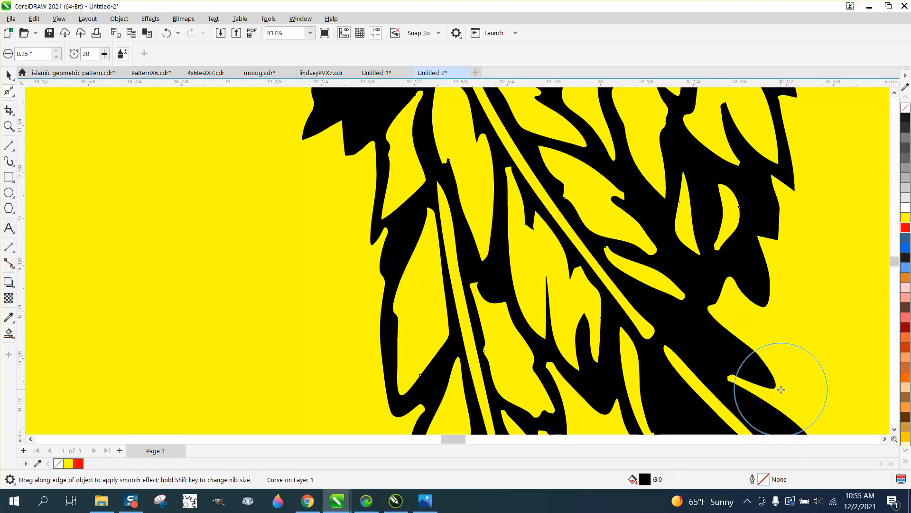
Smooth the cutouts, notches and outer edge of the lower half of the longest hanging feather
scroll(525, 279, down, 2)
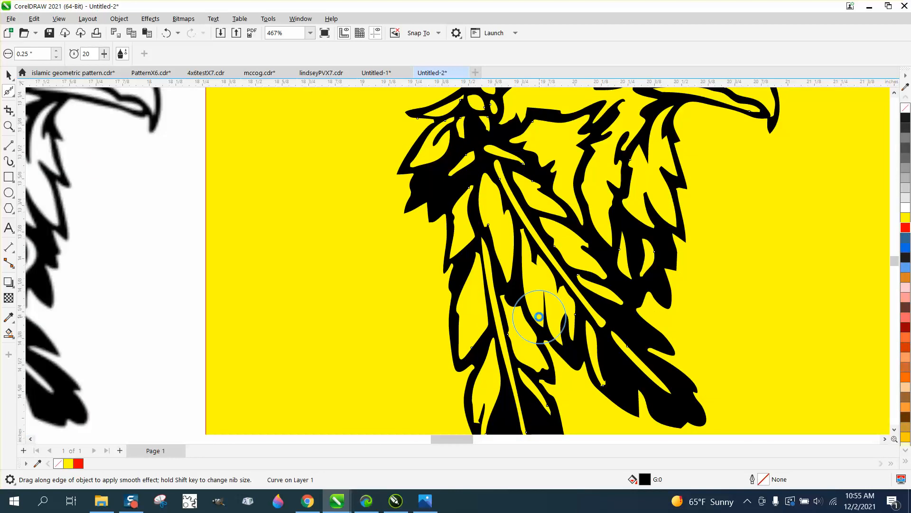
scroll(540, 317, down, 3)
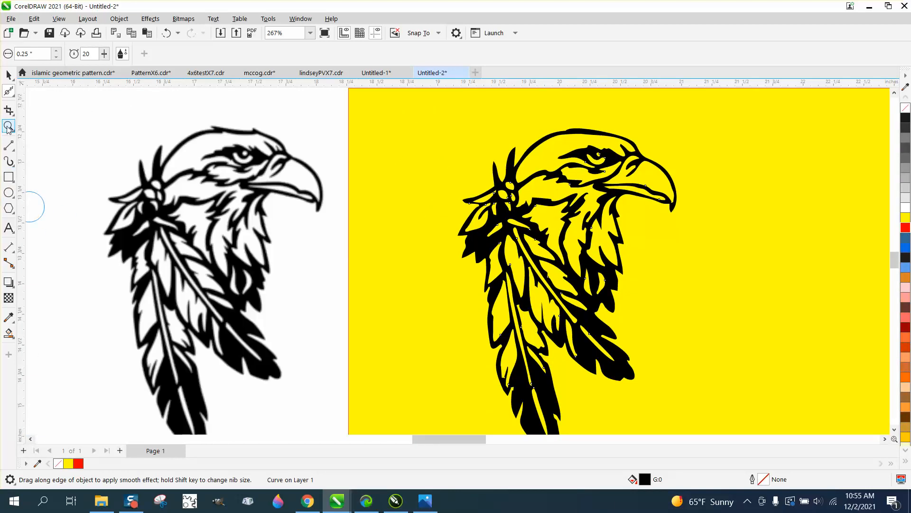
click(8, 128)
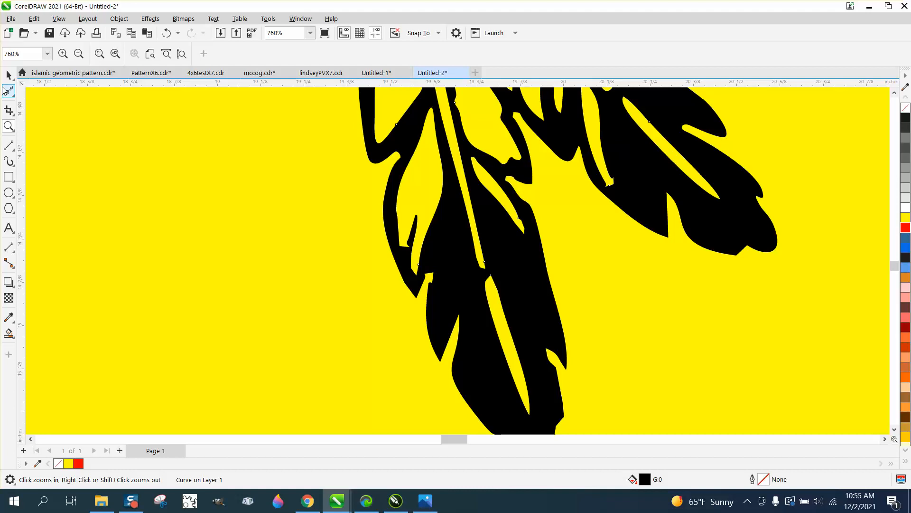
click(8, 90)
drag(417, 242, 421, 246)
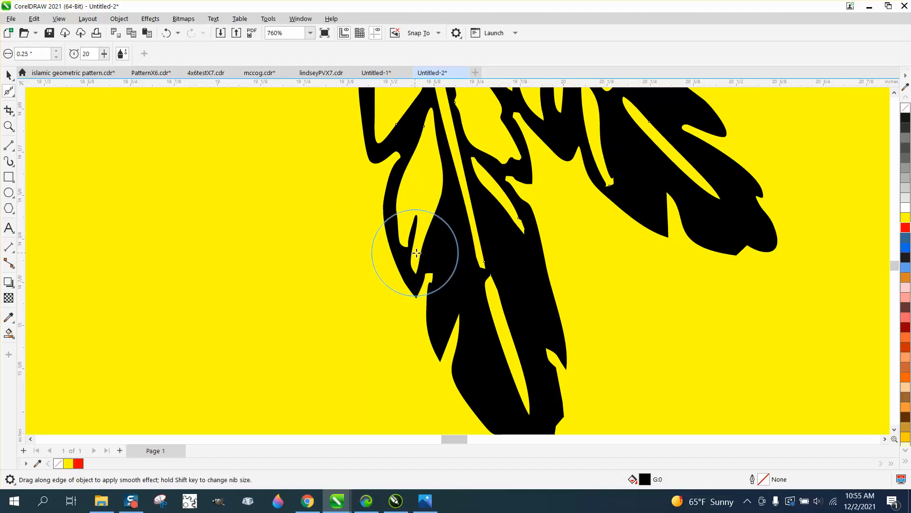
mouse_move(519, 226)
mouse_down()
mouse_move(506, 204)
mouse_move(521, 164)
mouse_move(499, 172)
mouse_move(453, 270)
mouse_move(434, 288)
mouse_move(432, 280)
mouse_move(439, 295)
mouse_move(495, 290)
mouse_move(549, 367)
mouse_move(528, 322)
mouse_move(564, 398)
mouse_move(535, 433)
mouse_move(496, 405)
mouse_move(455, 299)
mouse_move(447, 211)
mouse_move(438, 160)
mouse_up()
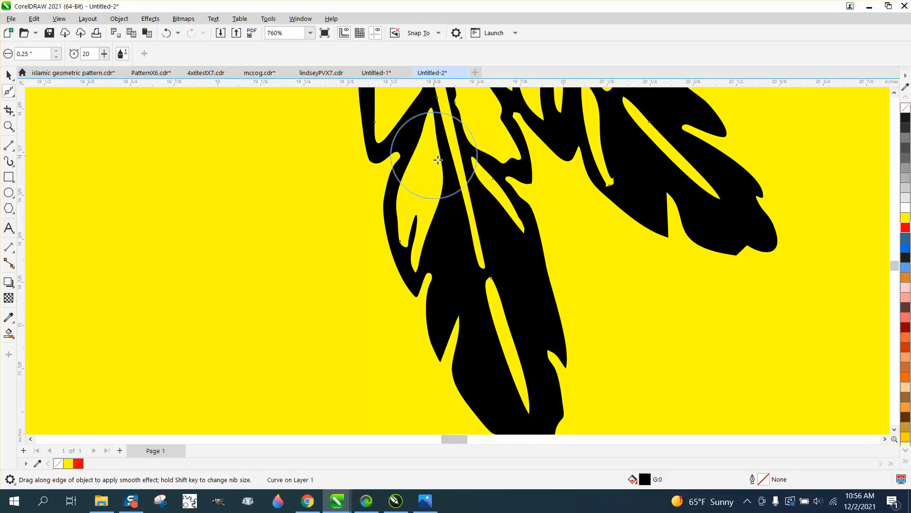
Smooth the facing edges between the two hanging feathers and the rough lower end of the shorter one
scroll(473, 237, down, 1)
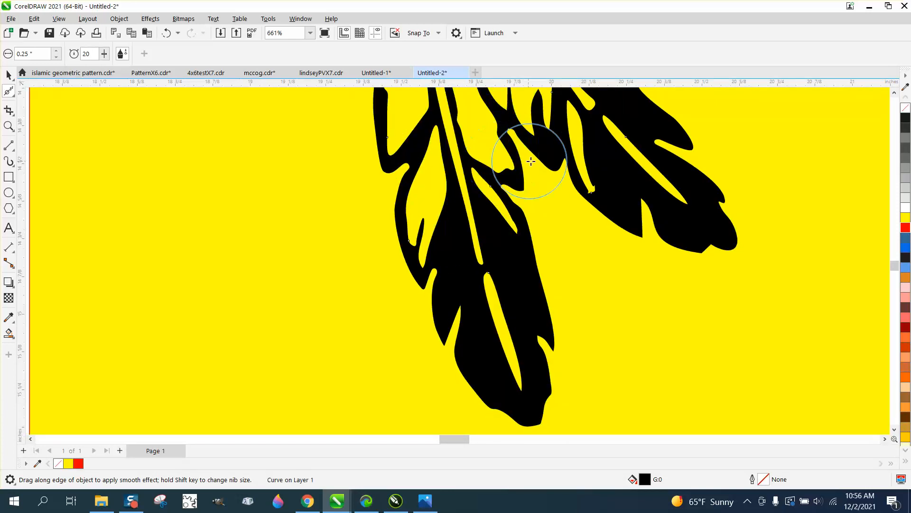
mouse_move(531, 161)
mouse_down()
mouse_move(629, 220)
mouse_move(674, 239)
mouse_move(710, 218)
mouse_move(689, 180)
mouse_move(702, 238)
mouse_up()
scroll(702, 261, down, 3)
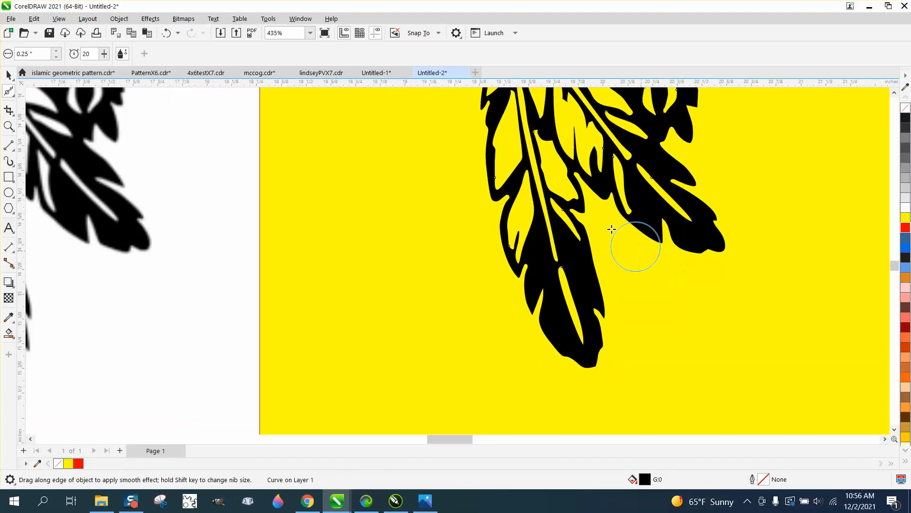
drag(539, 159, 539, 116)
scroll(507, 221, down, 5)
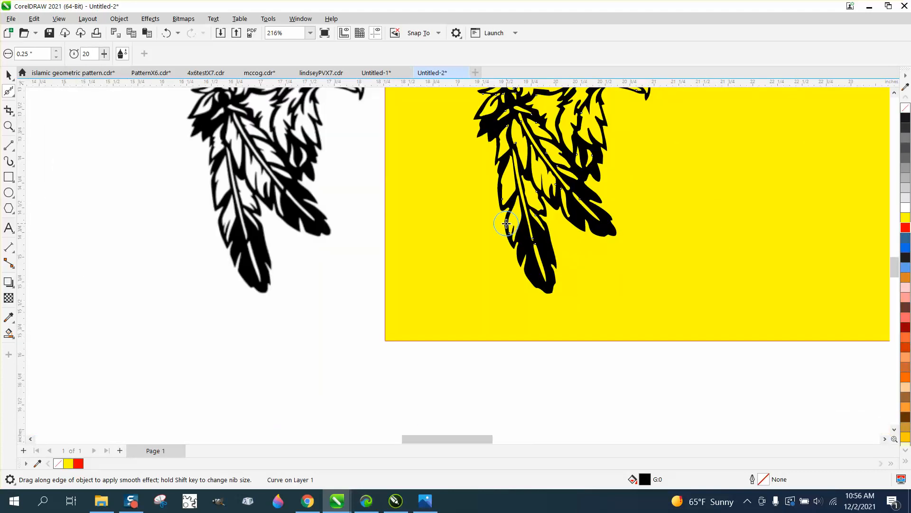
Remove the black fill from the smoothed eagle curve on the yellow rectangle
scroll(506, 223, down, 2)
key(space)
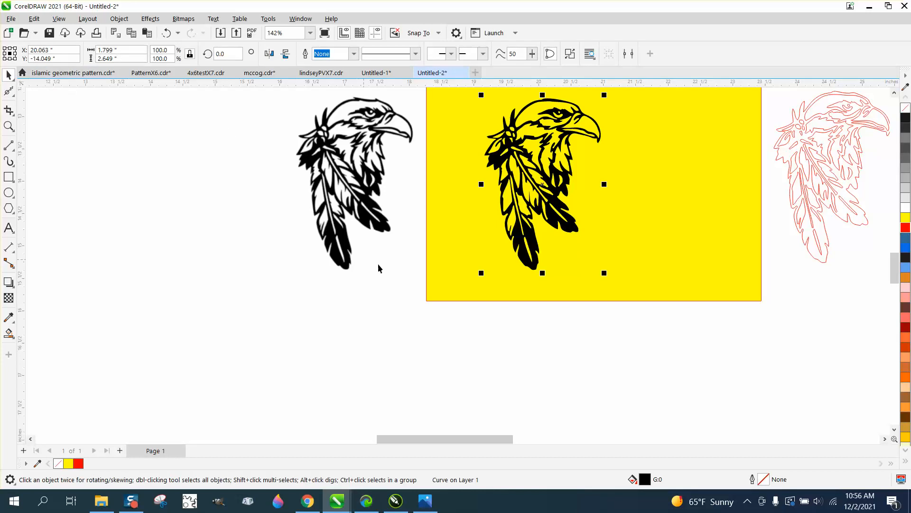
click(905, 113)
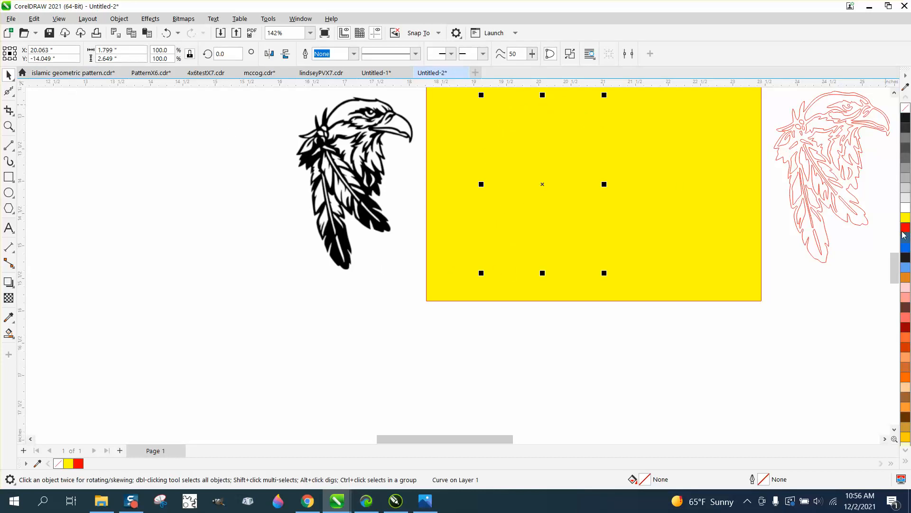
Give the unfilled eagle curve a red hairline outline and move it about 2 inches to the right on the yellow rectangle
right_click(904, 229)
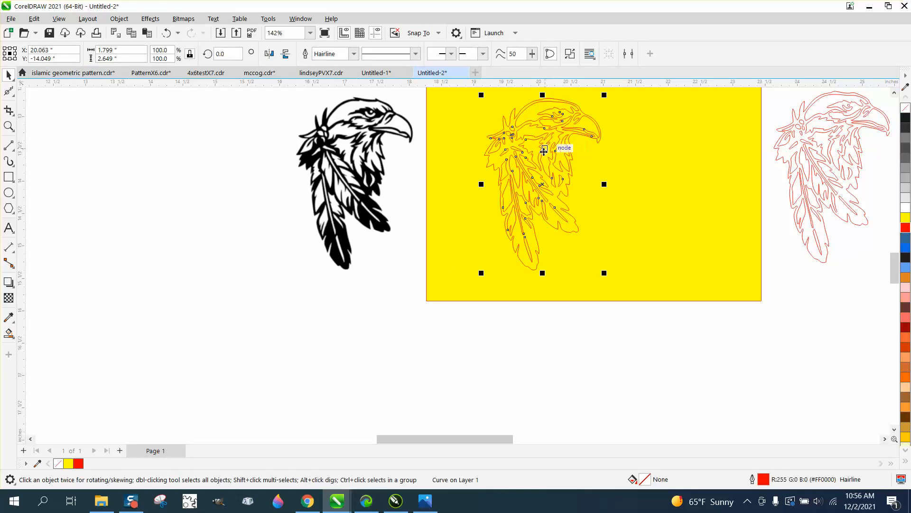
drag(544, 151, 675, 161)
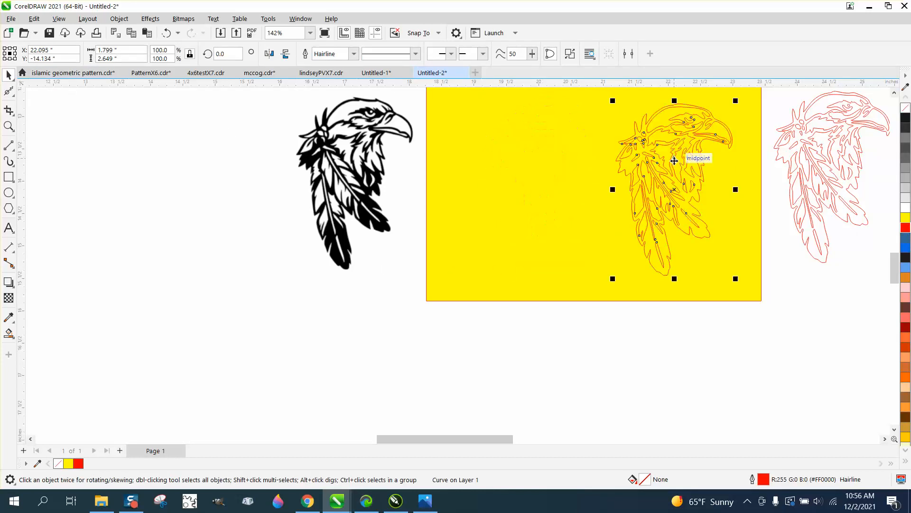
Delete the two black eagle images, the spare red eagle outline and the yellow rectangle, keeping only the smoothed outline
click(361, 170)
key(Delete)
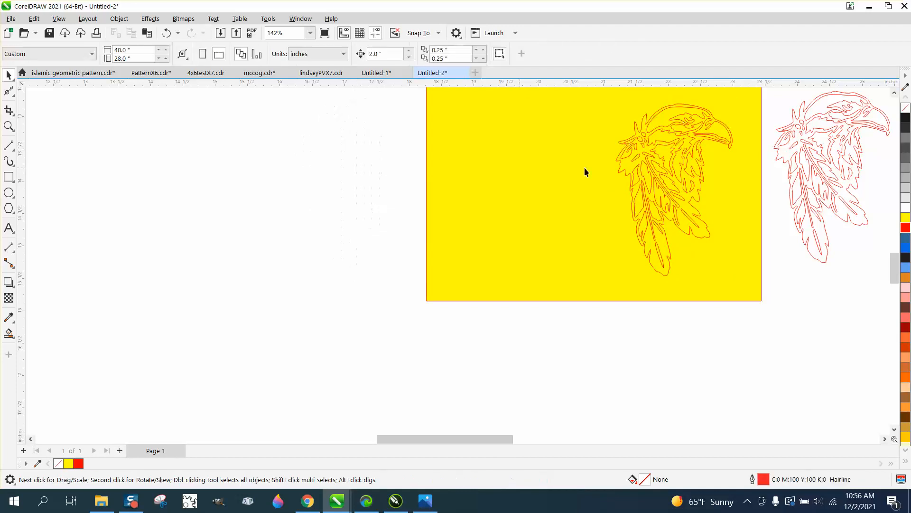
click(821, 153)
key(Delete)
click(718, 185)
key(Delete)
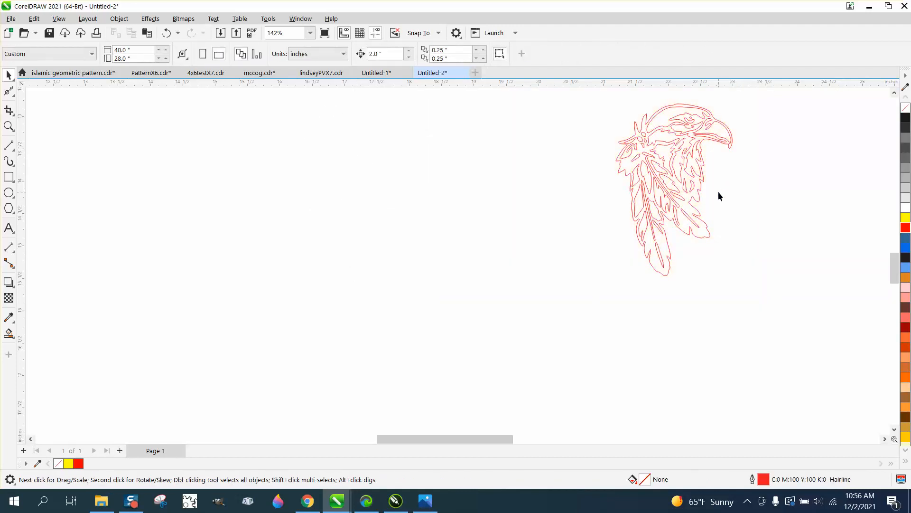
key(F4)
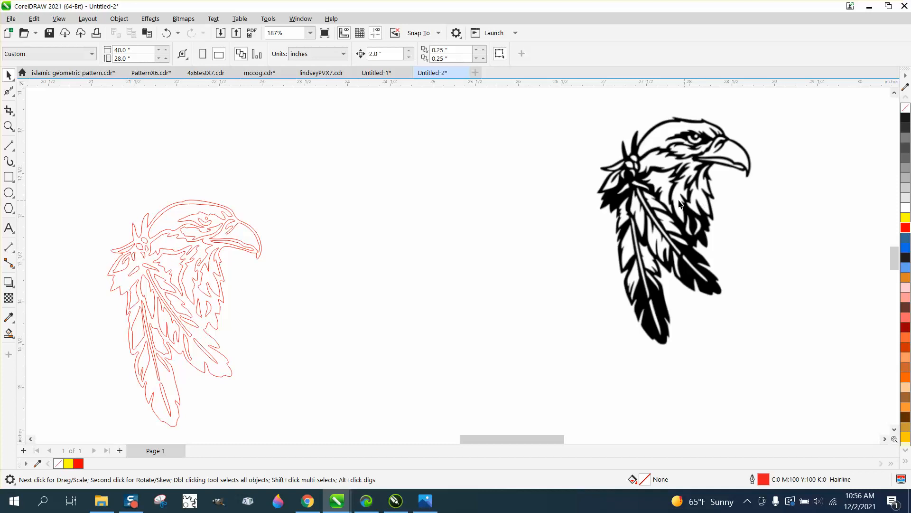
click(663, 175)
key(Delete)
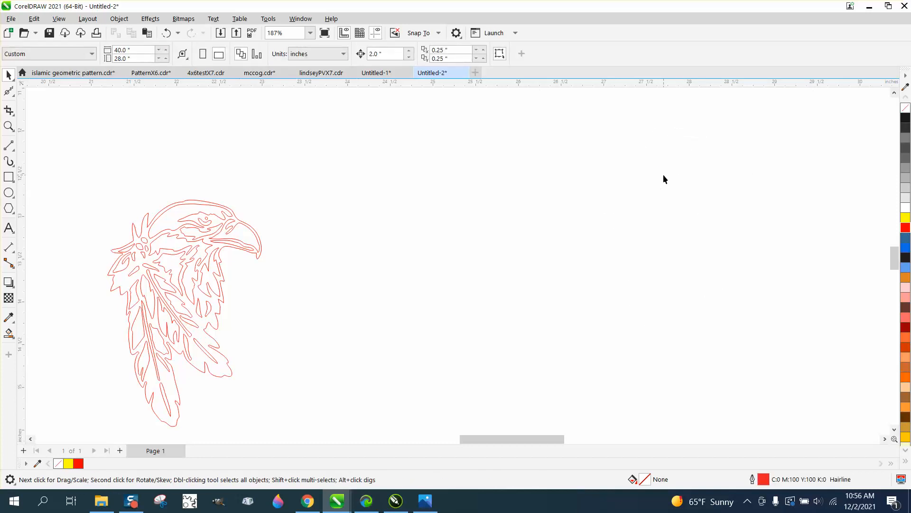
Break the red eagle outline apart into separate curve objects
key(F4)
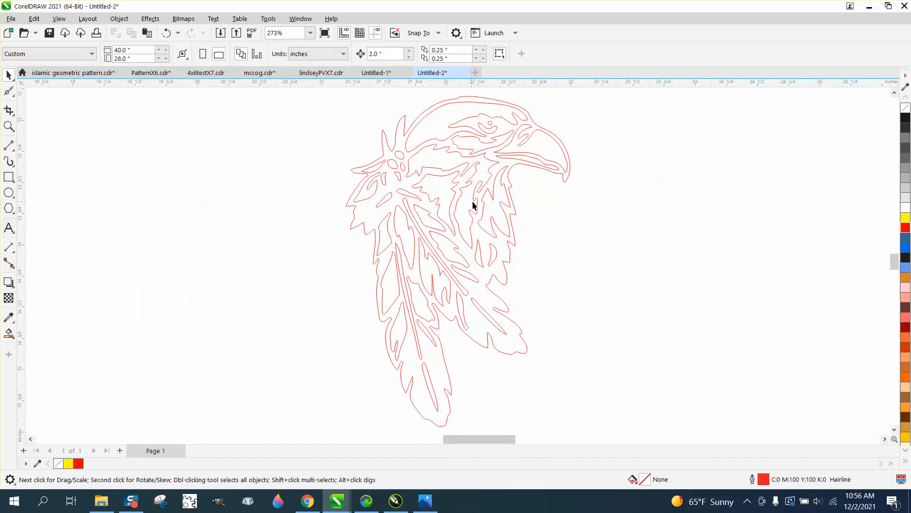
click(6, 130)
drag(439, 196, 437, 197)
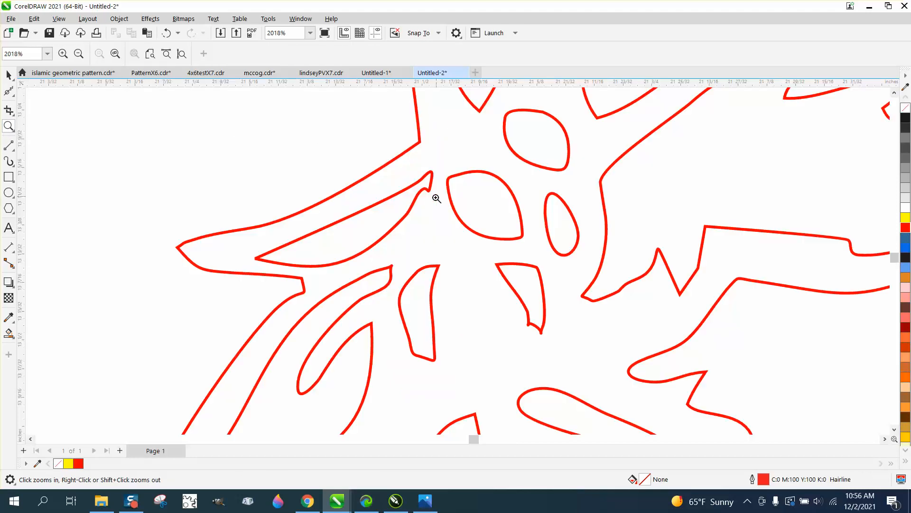
click(14, 97)
click(22, 105)
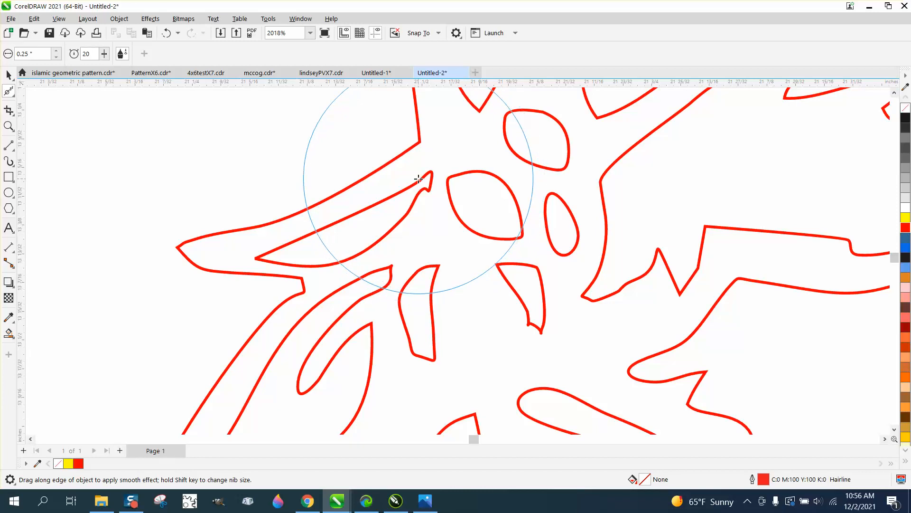
click(9, 74)
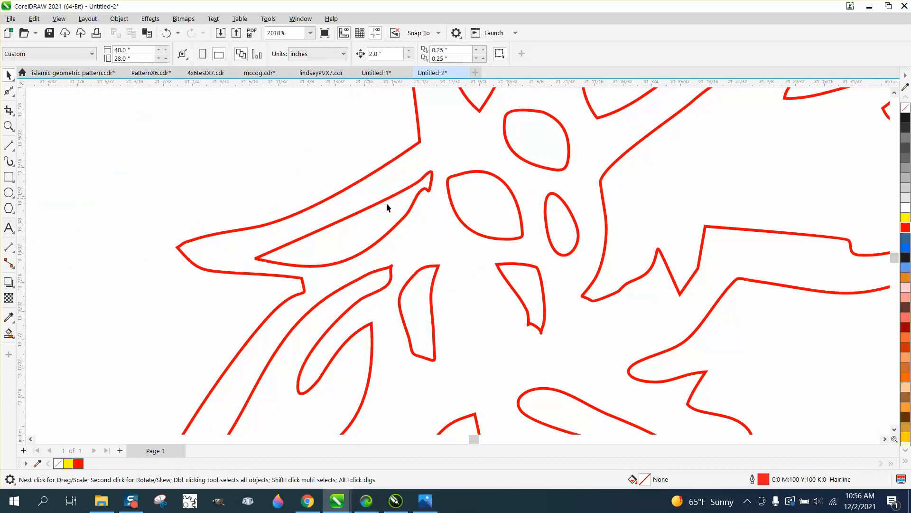
click(418, 198)
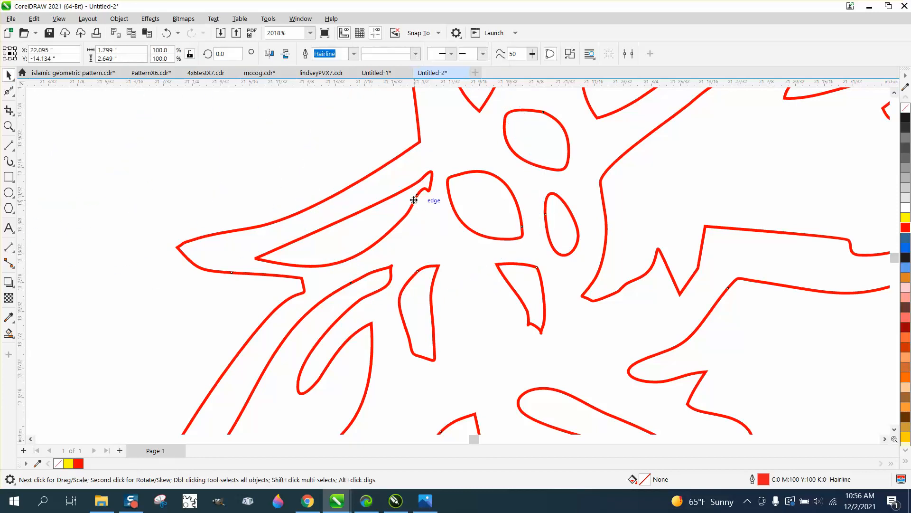
click(114, 23)
click(138, 274)
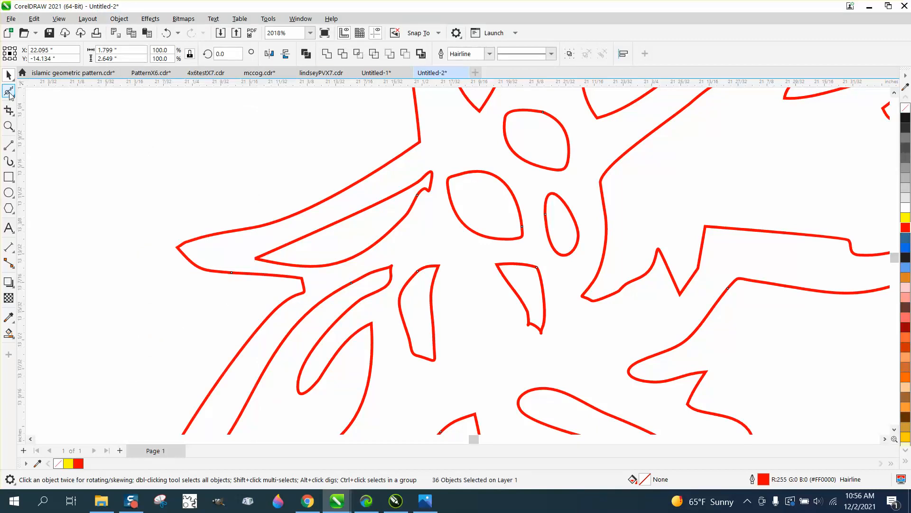
Smooth the leftmost feather tip and its narrow cutout behind the head, and shift the cutout's pointed left end slightly upward
click(9, 90)
mouse_move(387, 147)
mouse_down()
mouse_move(427, 176)
mouse_move(429, 186)
mouse_move(386, 215)
mouse_move(280, 256)
mouse_move(259, 243)
mouse_move(335, 270)
mouse_up()
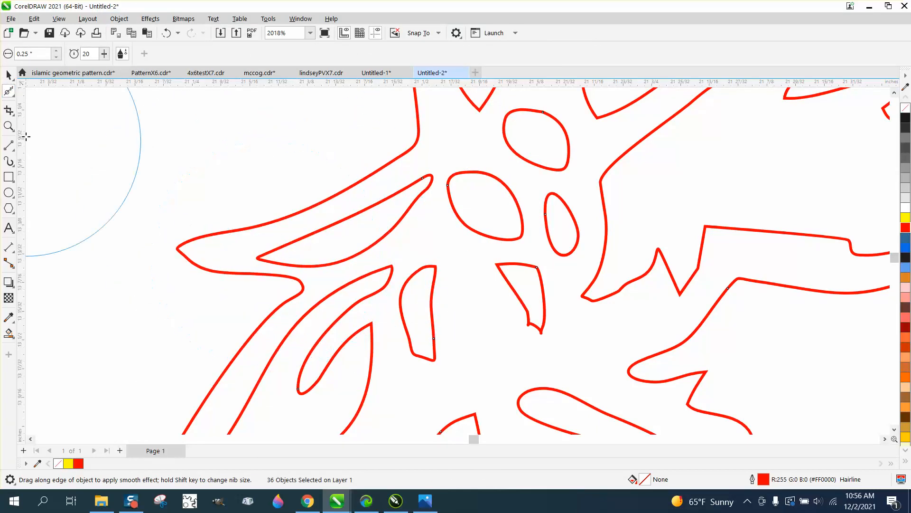
click(9, 91)
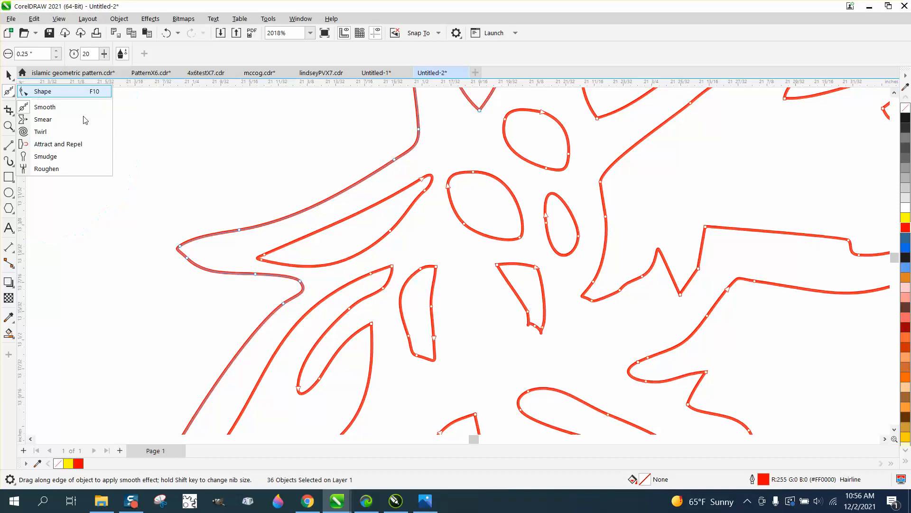
click(37, 90)
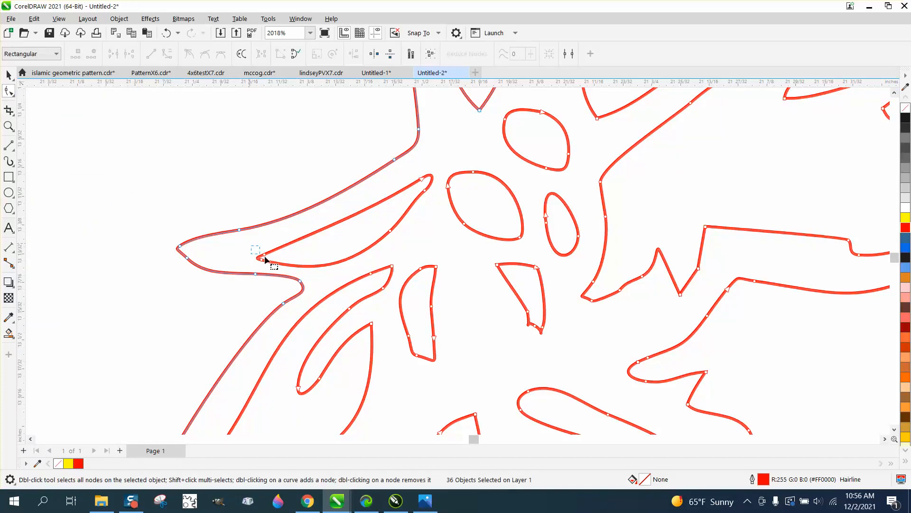
drag(262, 261, 261, 252)
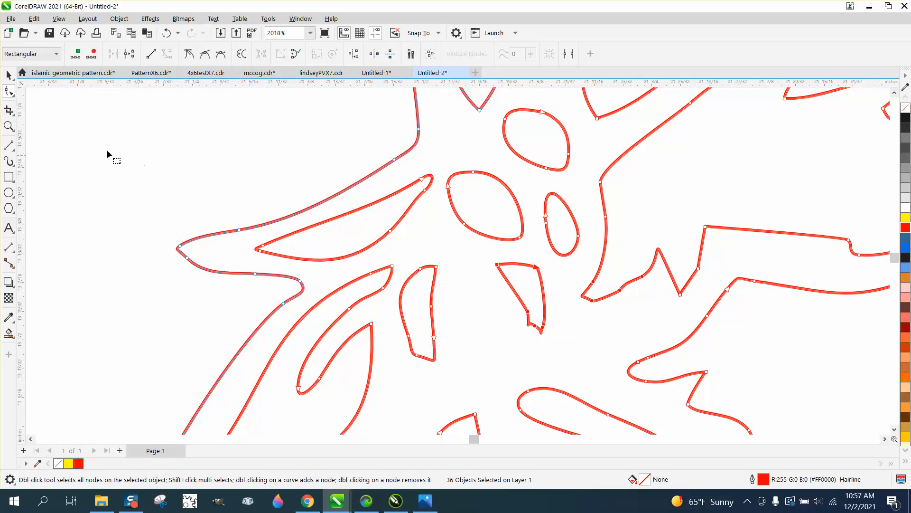
Smooth the ragged lower tip of the small wedge-shaped cutout and the sharp notches just right of it
click(9, 125)
drag(640, 382, 639, 382)
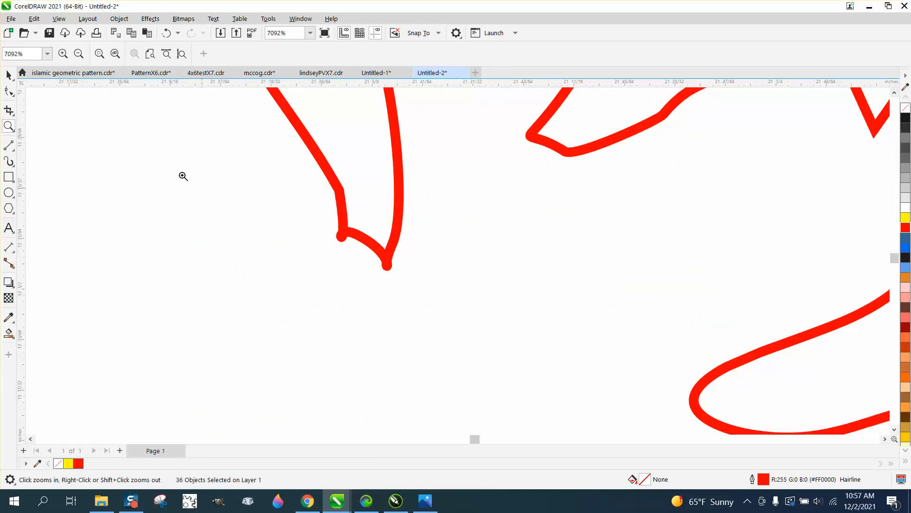
click(10, 92)
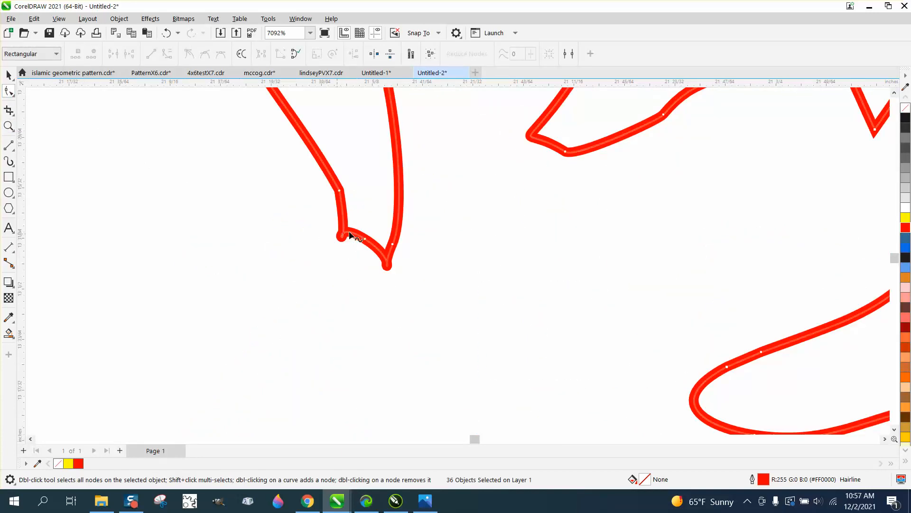
click(16, 97)
click(67, 110)
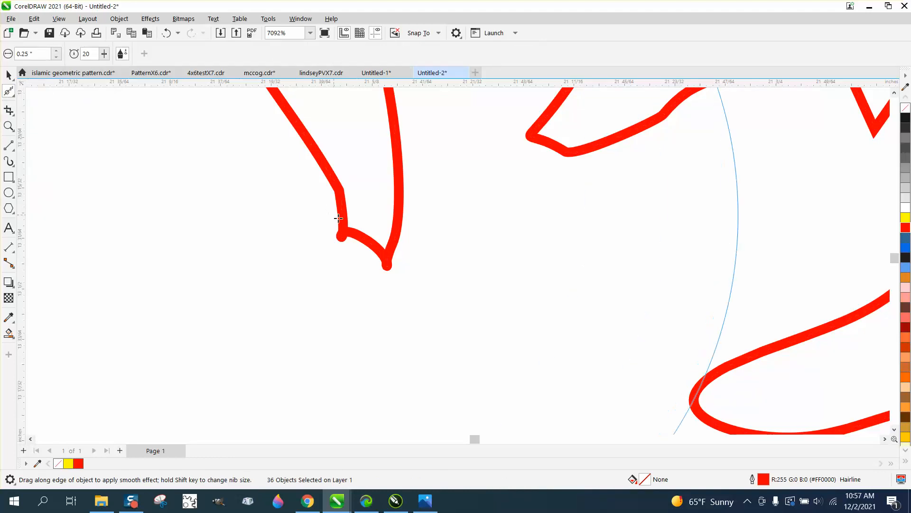
mouse_move(338, 218)
mouse_down()
mouse_move(350, 238)
mouse_move(371, 243)
mouse_up()
scroll(437, 207, down, 1)
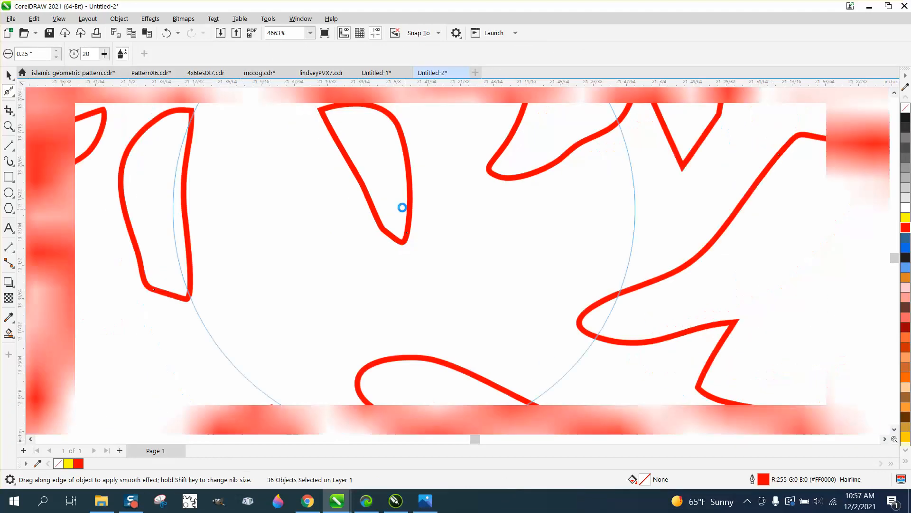
mouse_move(564, 173)
mouse_down()
mouse_move(661, 143)
mouse_move(664, 166)
mouse_move(653, 150)
mouse_up()
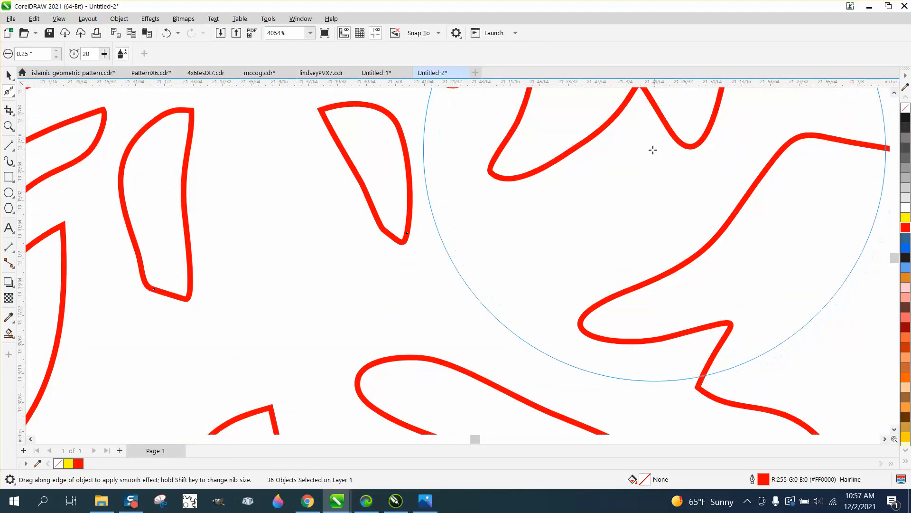
Set the Smooth tool's nib size to 0.1 inch and smooth the small notches on both edges of the long feather cutout
scroll(610, 163, down, 4)
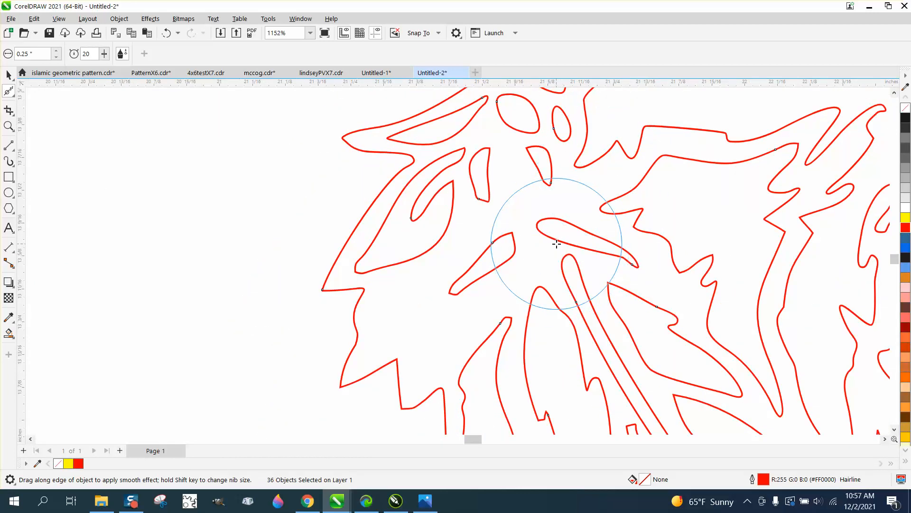
click(27, 56)
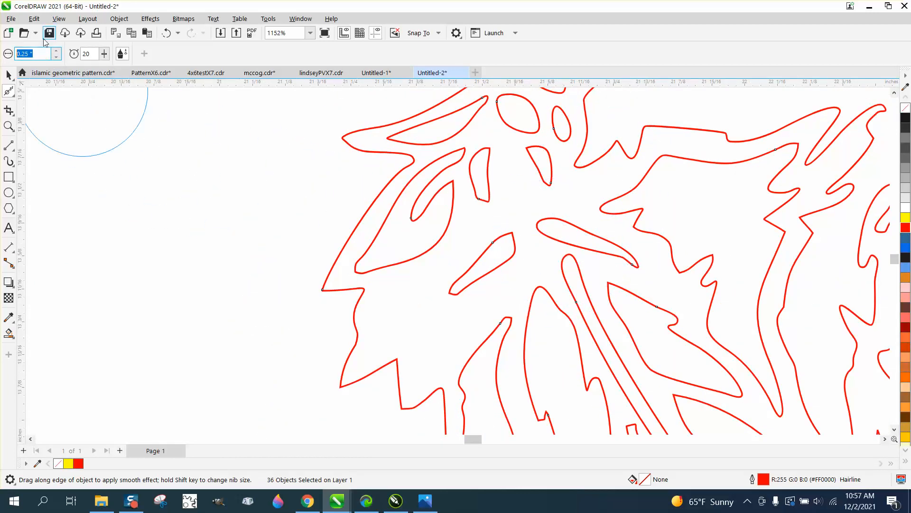
text(.1)
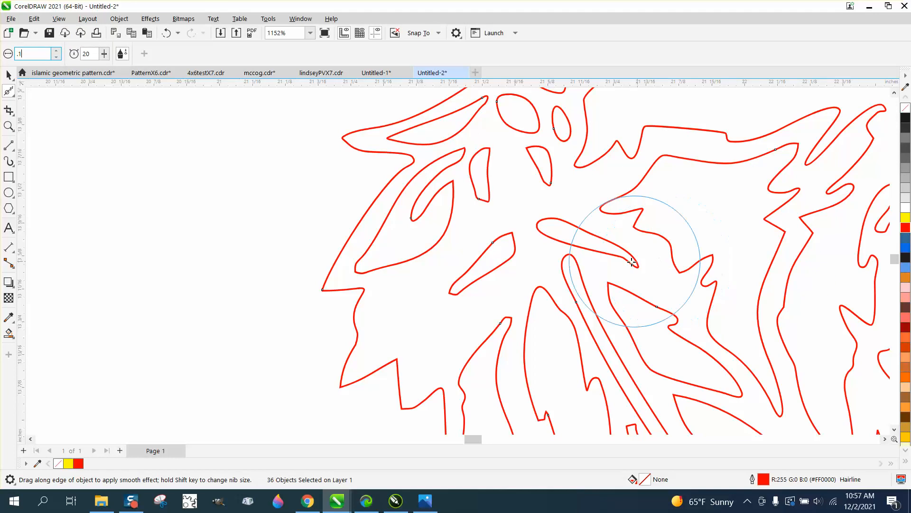
key(Return)
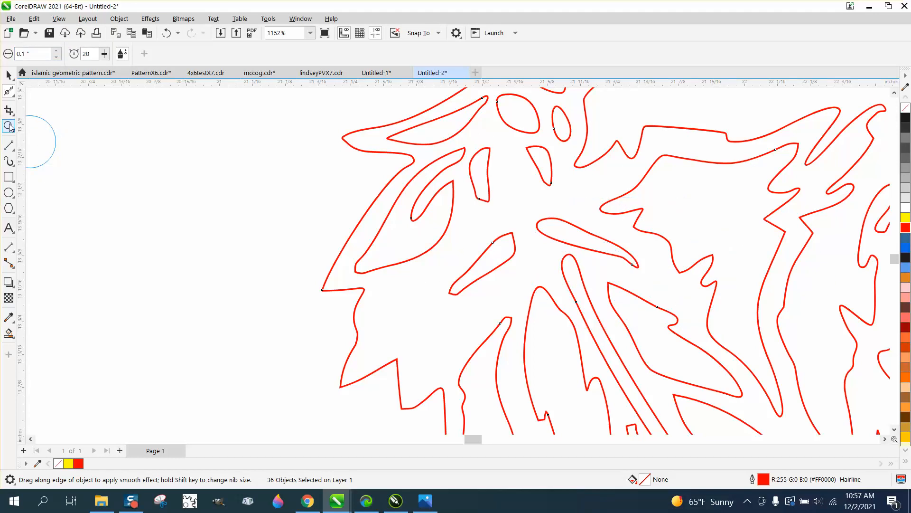
click(9, 126)
drag(617, 418, 622, 420)
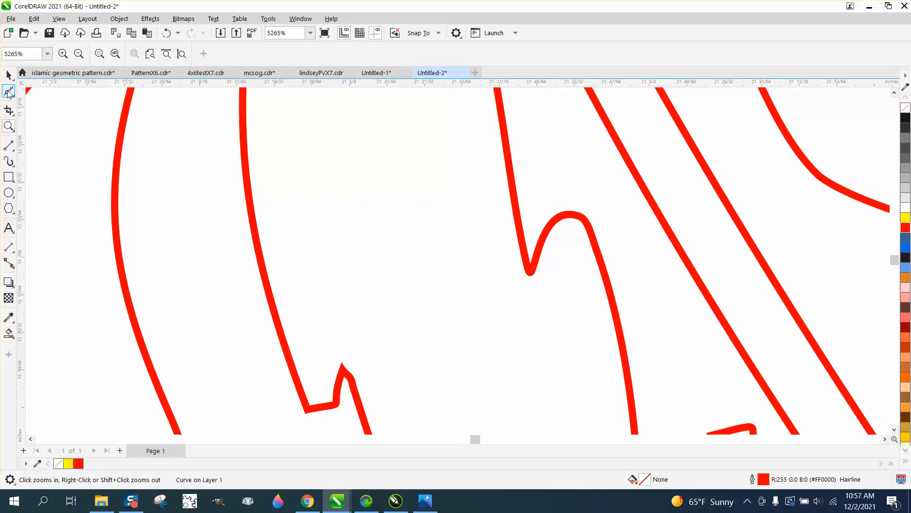
click(8, 91)
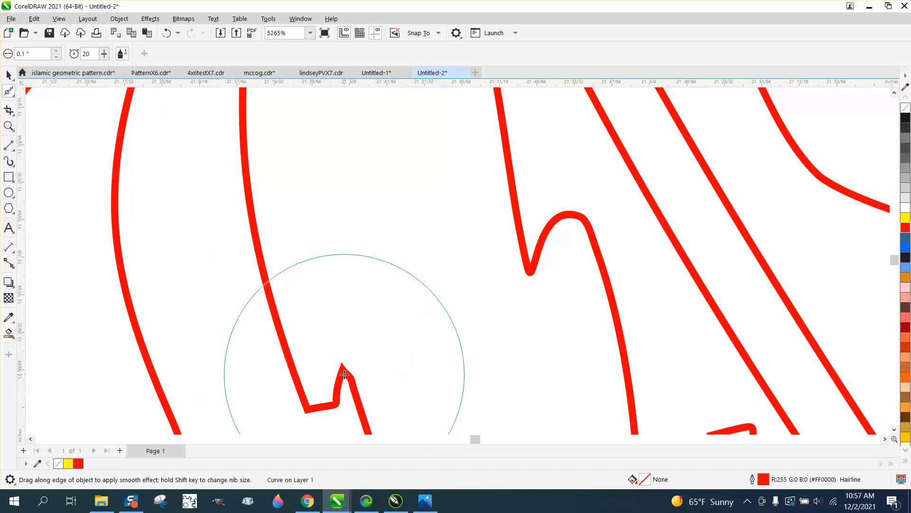
mouse_move(344, 374)
mouse_down()
mouse_move(332, 408)
mouse_move(303, 400)
mouse_up()
mouse_move(537, 285)
mouse_down()
mouse_move(533, 263)
mouse_move(529, 269)
mouse_up()
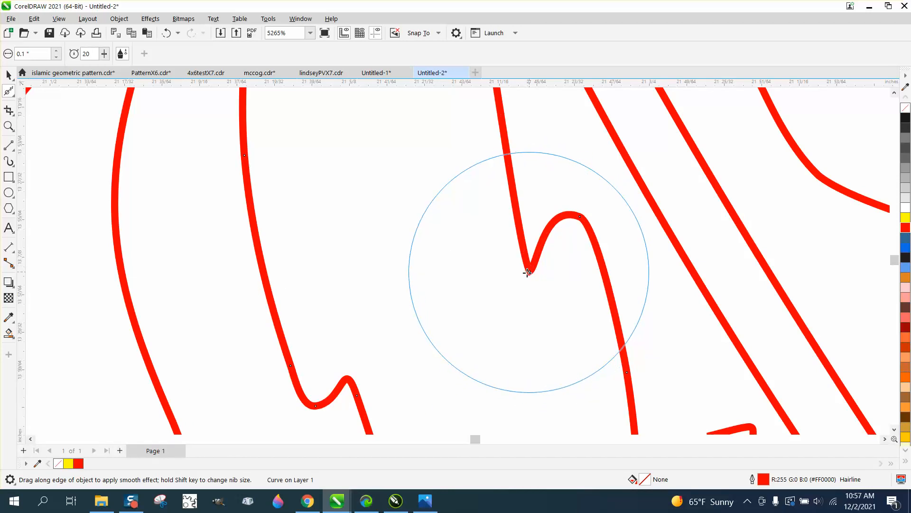
Reshape the sharp notch on the right edge of the long feather cutout into a wider, rounded curve
click(12, 94)
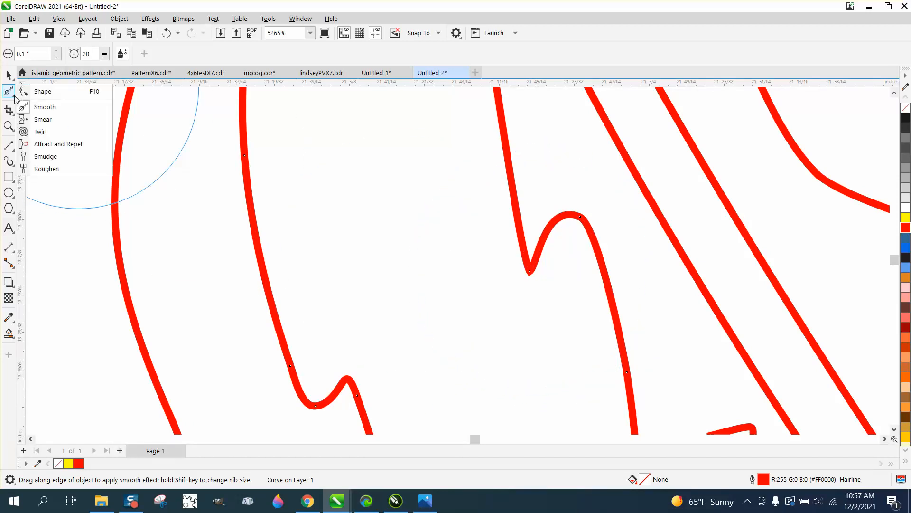
click(44, 94)
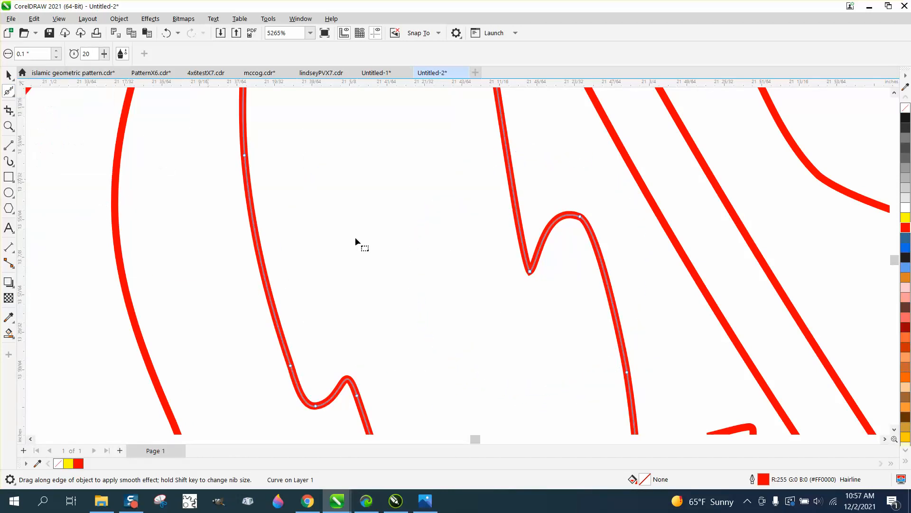
click(530, 272)
drag(539, 267, 500, 270)
Remove the left corner node from the blunt upper end of the neighbouring feather cutout
scroll(400, 207, down, 2)
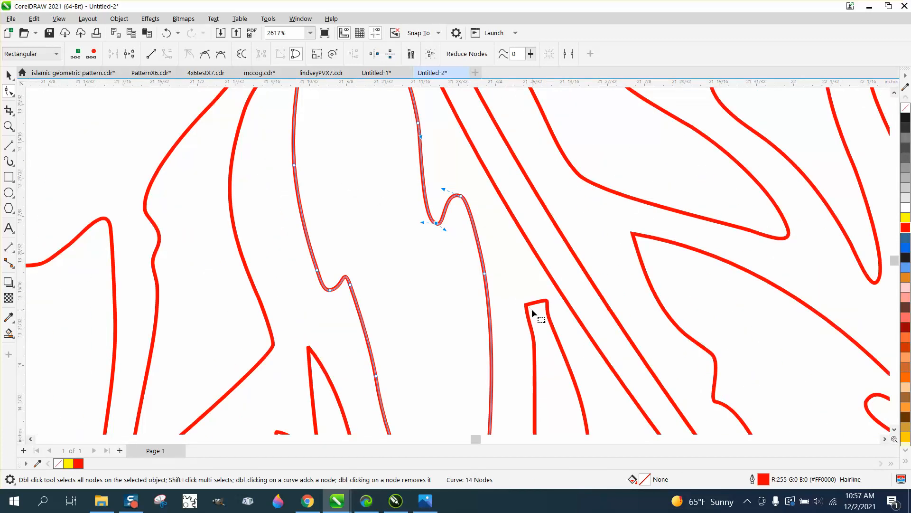
click(530, 310)
click(526, 306)
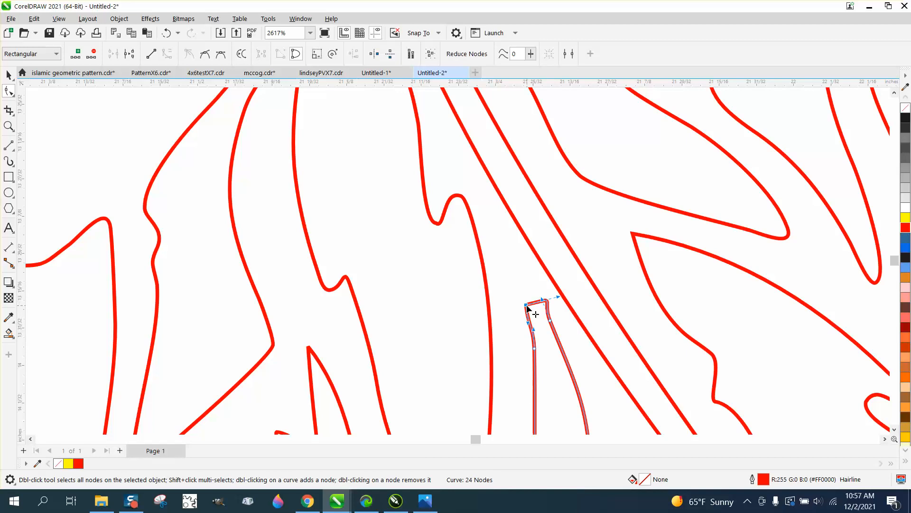
key(Delete)
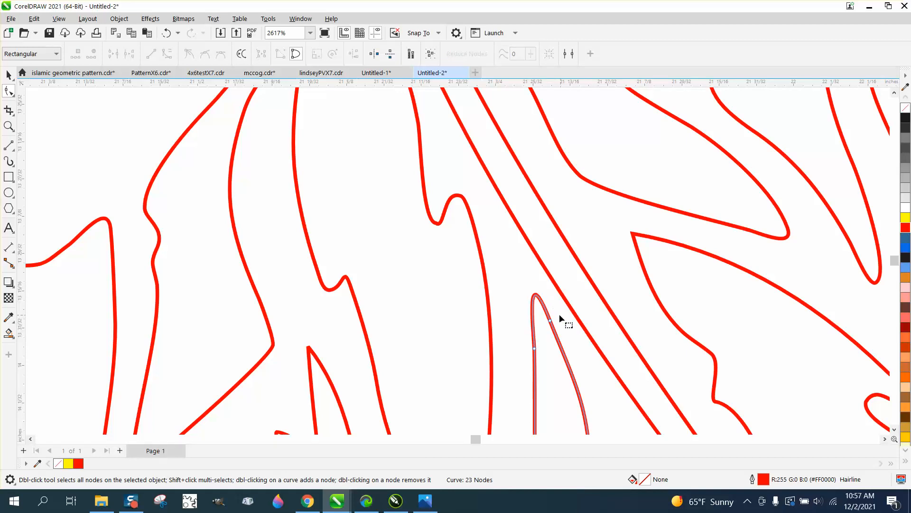
Try to smooth the narrow leaf-shaped cutout and the lower tip of the curved feather cutout beside it with the Smooth tool
scroll(491, 306, down, 2)
scroll(489, 304, down, 1)
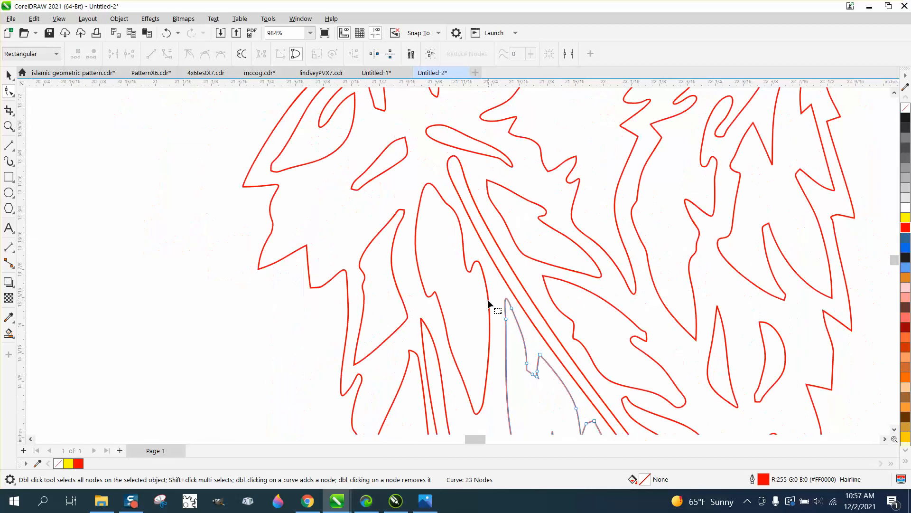
click(14, 98)
click(47, 107)
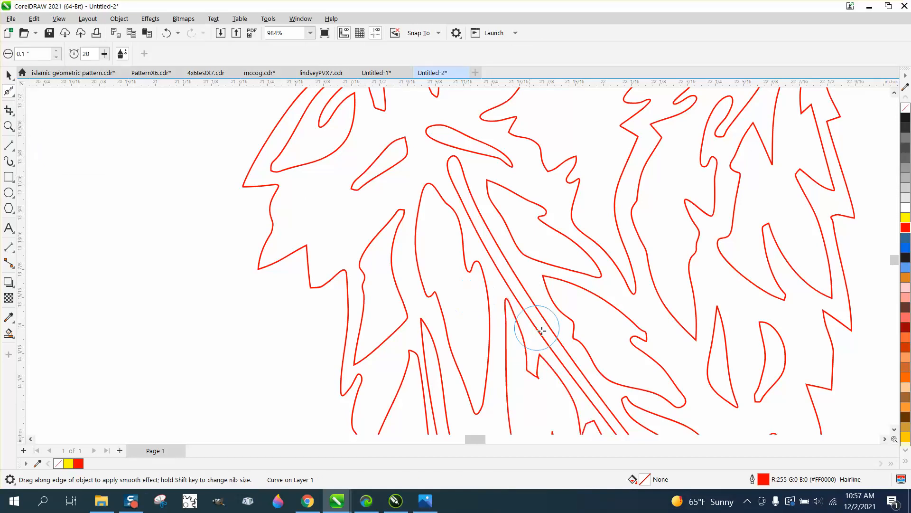
mouse_move(648, 339)
mouse_down()
mouse_move(641, 331)
mouse_move(696, 337)
mouse_move(720, 315)
mouse_move(733, 335)
mouse_up()
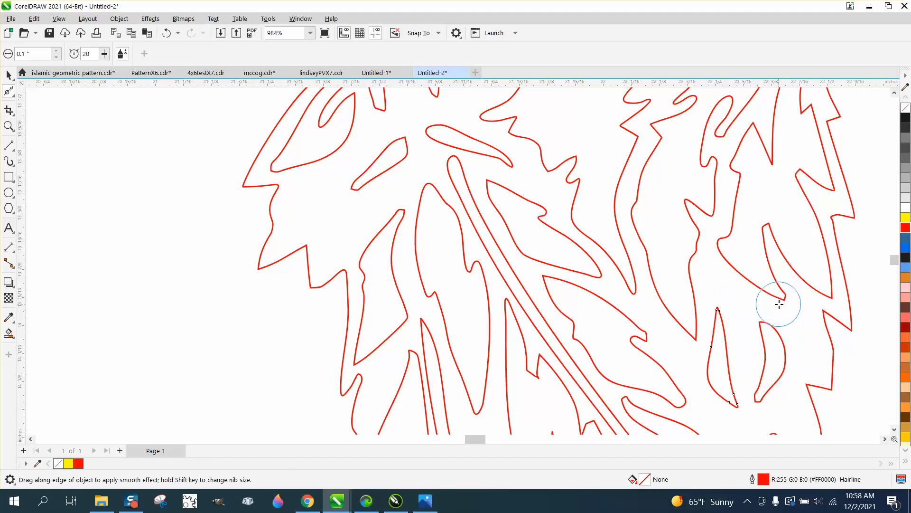
drag(793, 294, 778, 306)
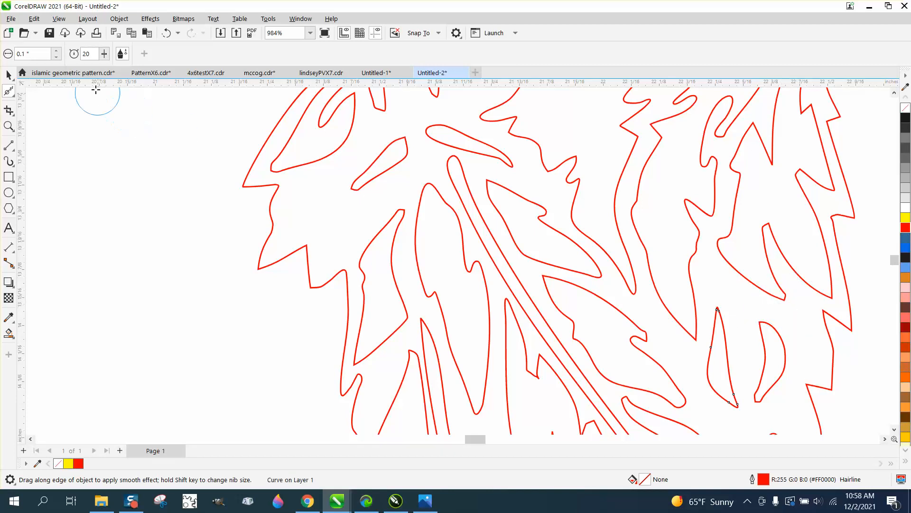
Set the Smooth tool's rate to 71 and nib size to 0.2 inch, and round the long neck feather's sharp lower tip
click(104, 52)
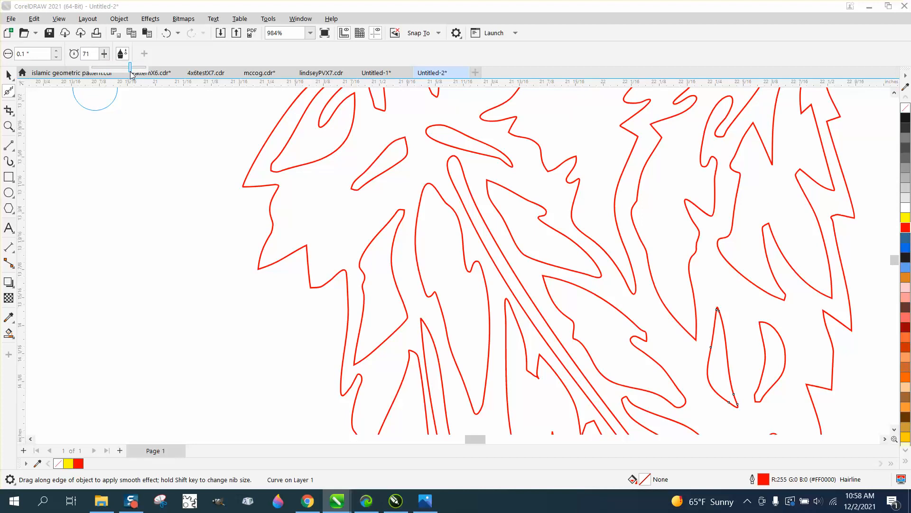
mouse_move(697, 330)
mouse_down()
mouse_move(694, 342)
mouse_move(693, 320)
mouse_up()
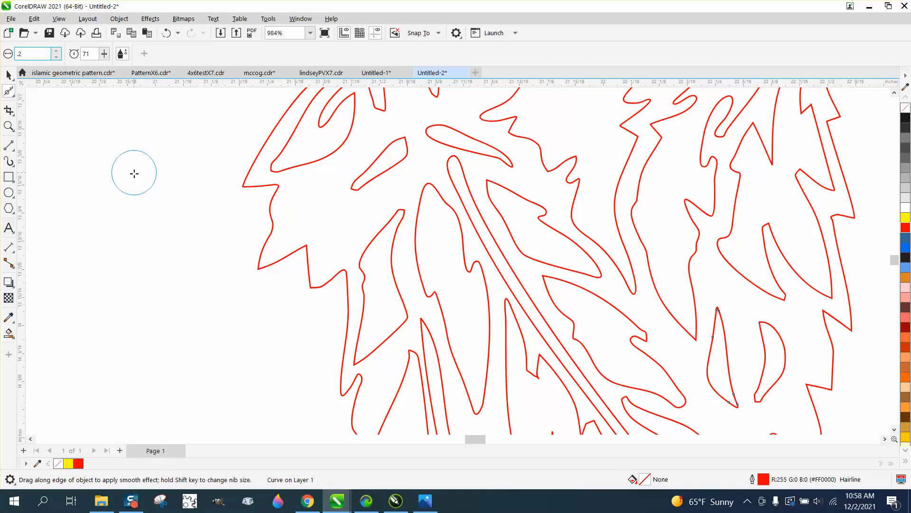
key(Return)
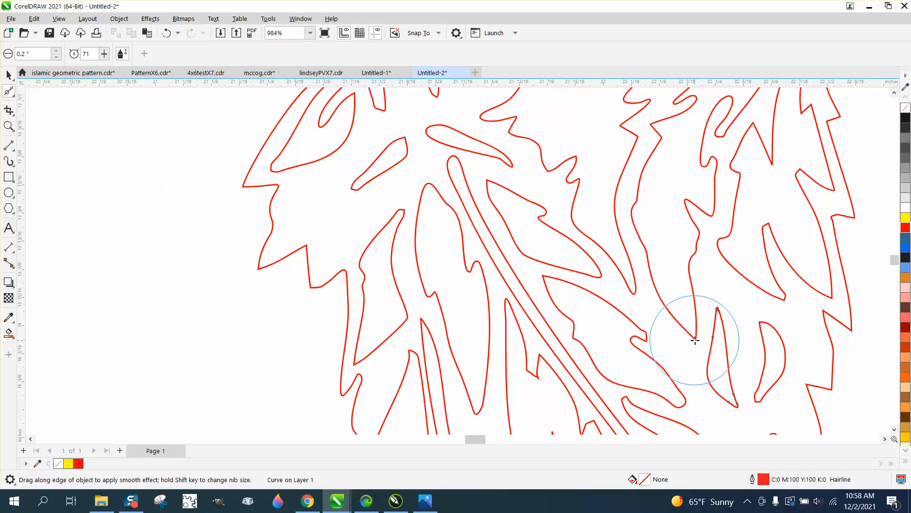
click(696, 327)
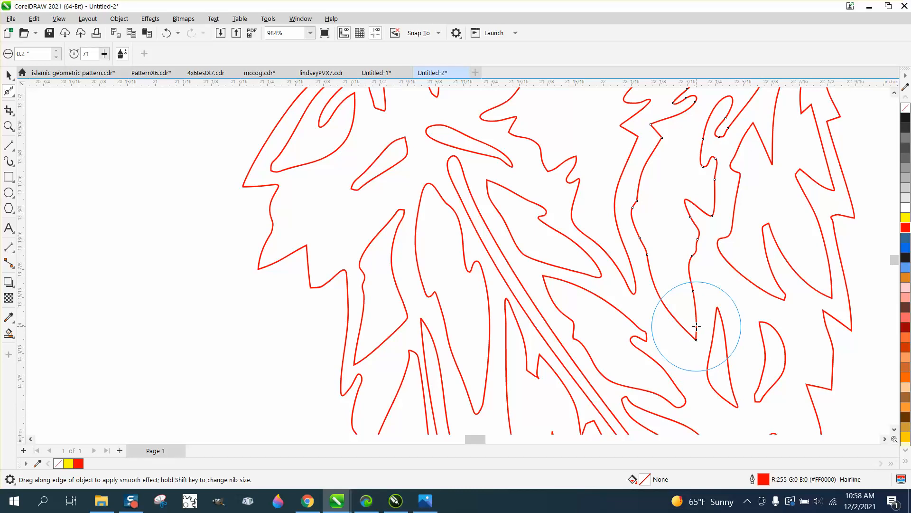
mouse_move(696, 326)
mouse_down()
mouse_move(692, 346)
mouse_move(690, 332)
mouse_move(698, 342)
mouse_move(725, 339)
mouse_move(722, 315)
mouse_move(716, 324)
mouse_move(764, 336)
mouse_move(764, 356)
mouse_move(761, 332)
mouse_up()
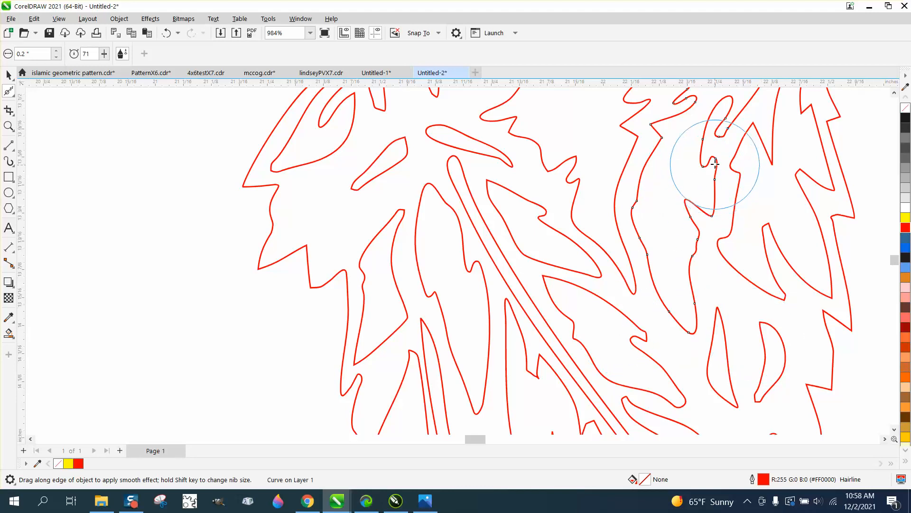
Create a solid black eagle from the outline's enclosed region with Smart Fill and move it to the left of the red outline
scroll(527, 222, down, 2)
scroll(511, 230, down, 1)
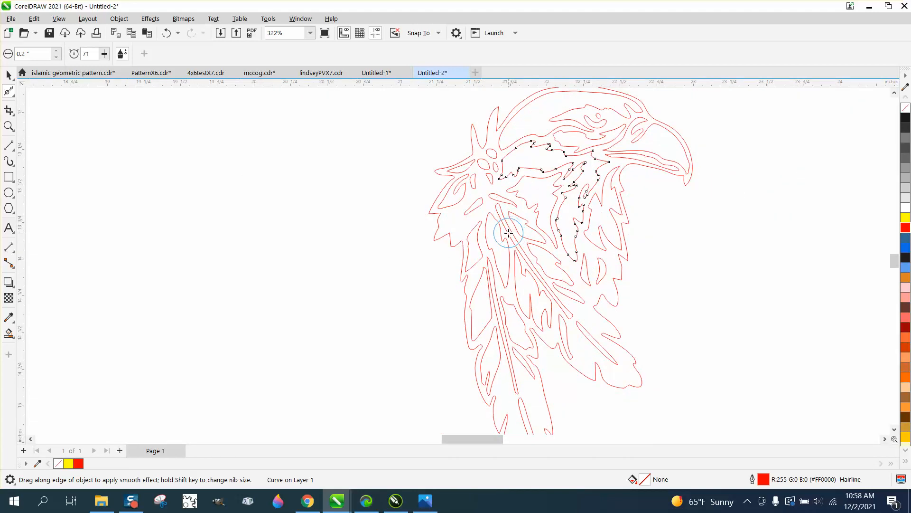
click(7, 75)
scroll(263, 189, down, 1)
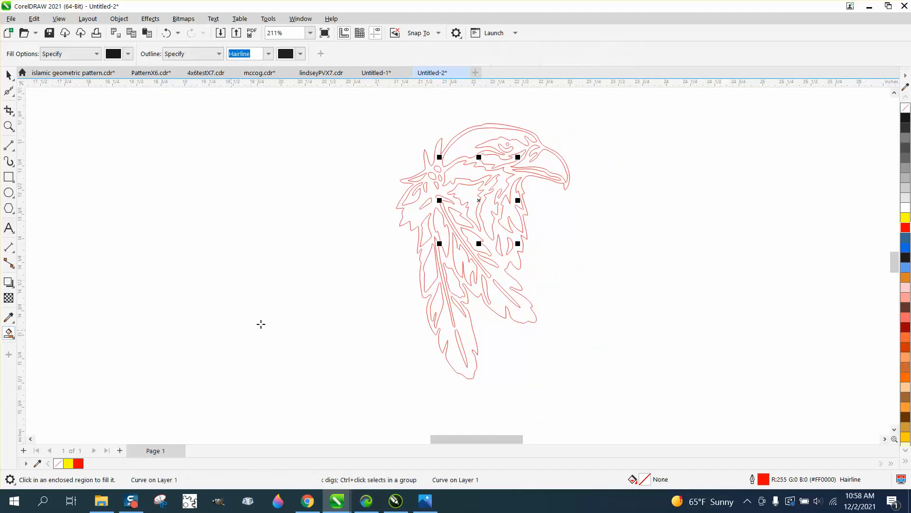
click(428, 250)
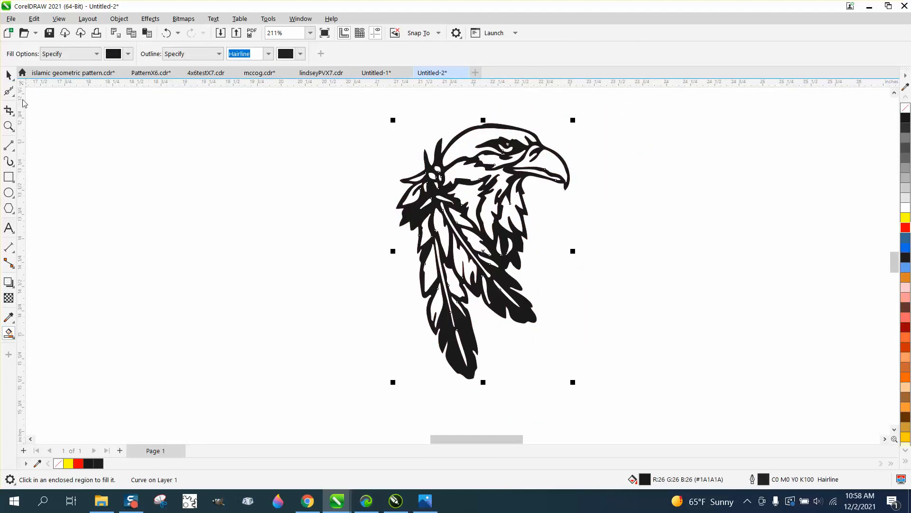
click(9, 75)
drag(467, 229, 281, 238)
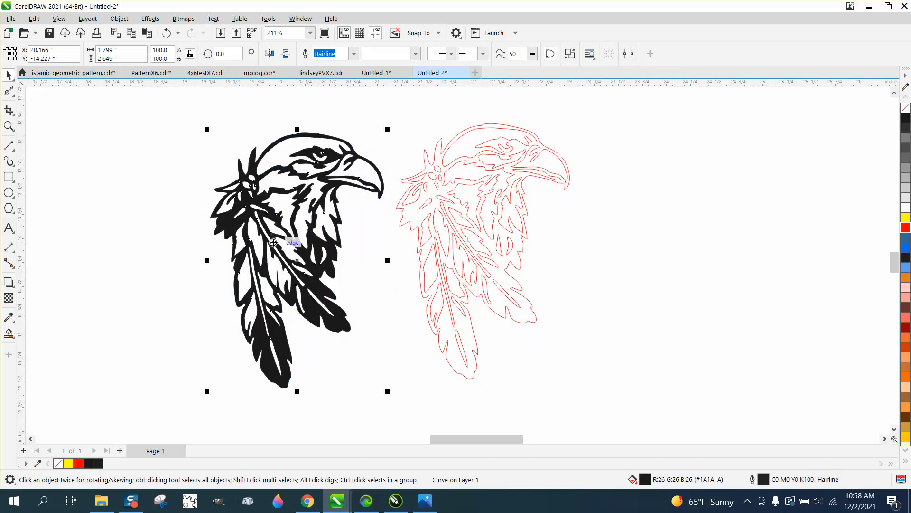